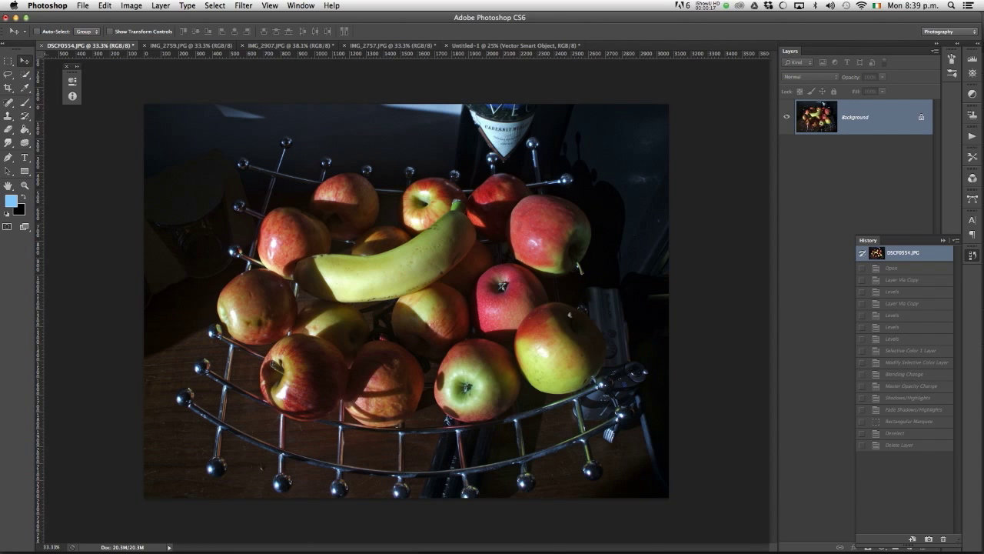
left_click(132, 6)
mouse_move(148, 37)
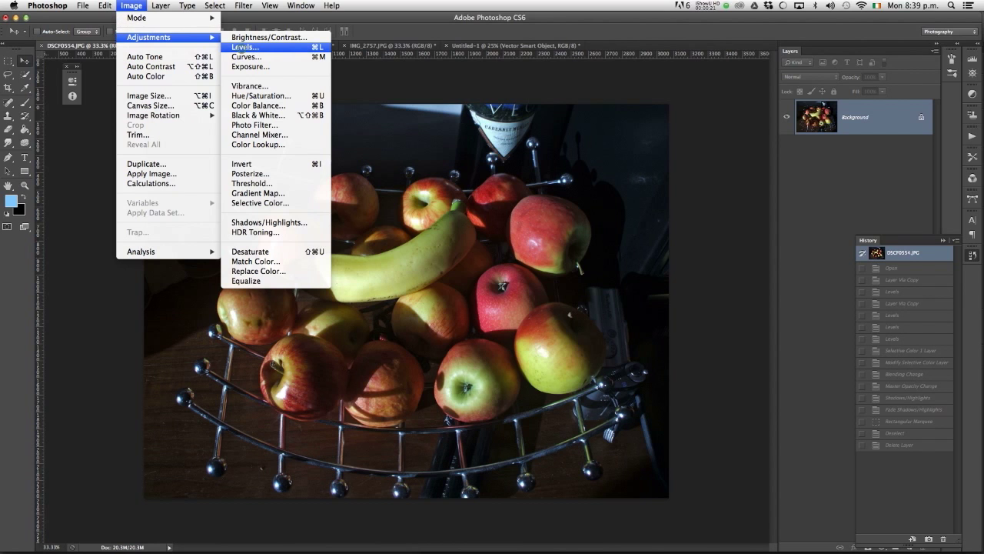
left_click(237, 47)
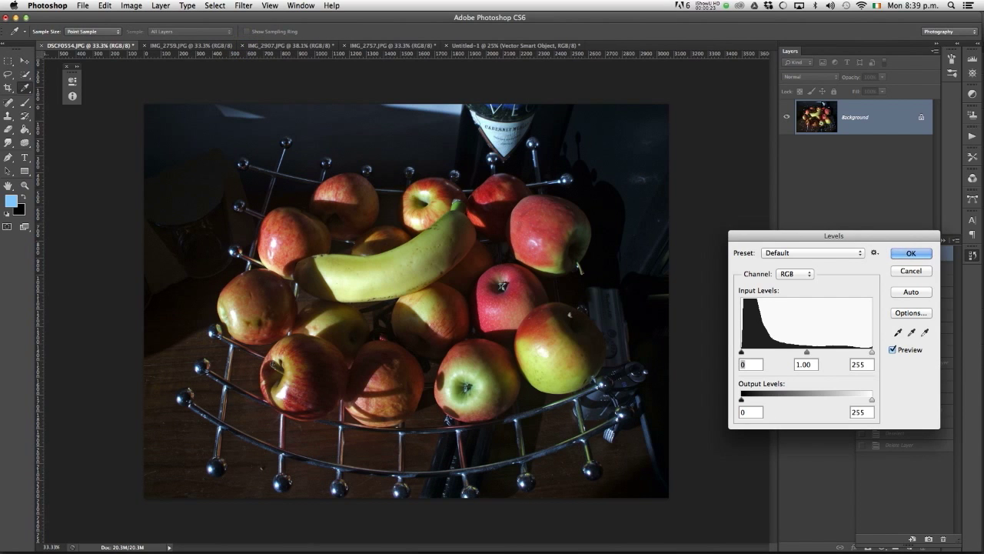
left_click(911, 291)
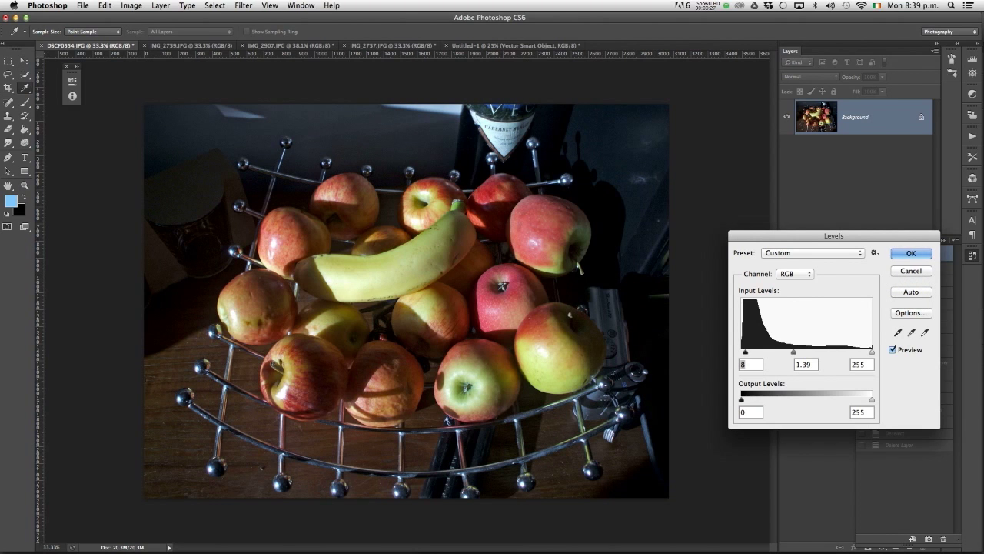
left_click(911, 270)
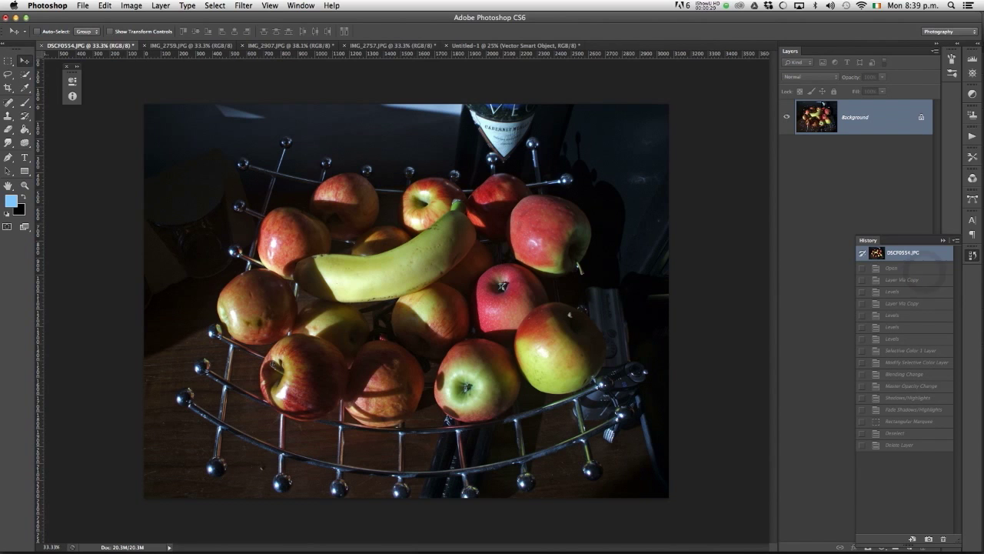
Duplicate the Background as a new layer and apply an automatic Levels correction to the copy.
key("super+j")
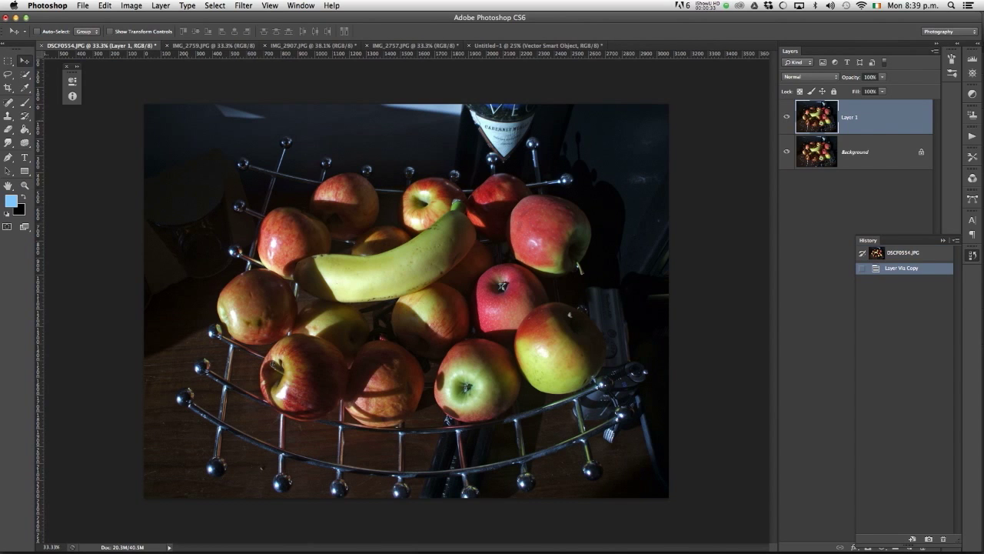
left_click(131, 5)
mouse_move(154, 37)
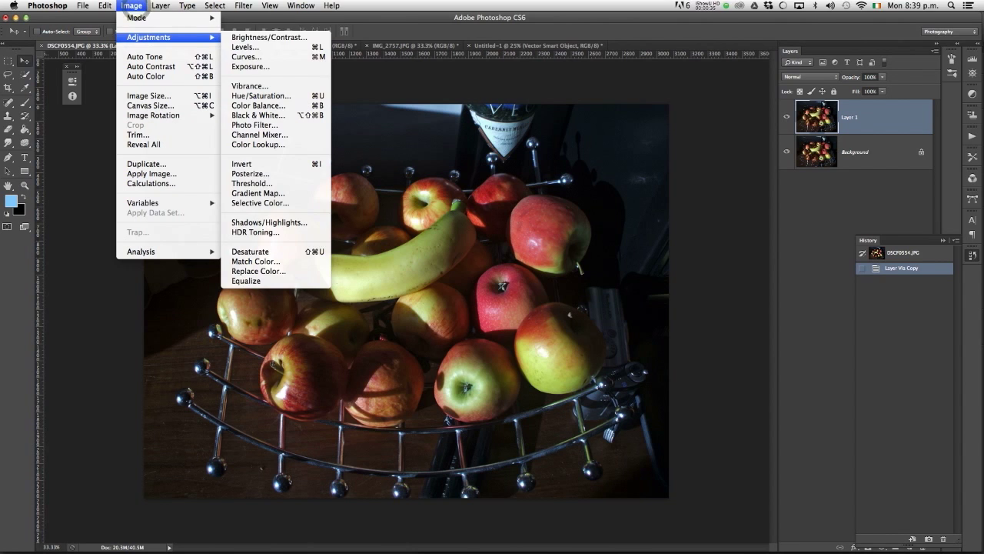
left_click(248, 47)
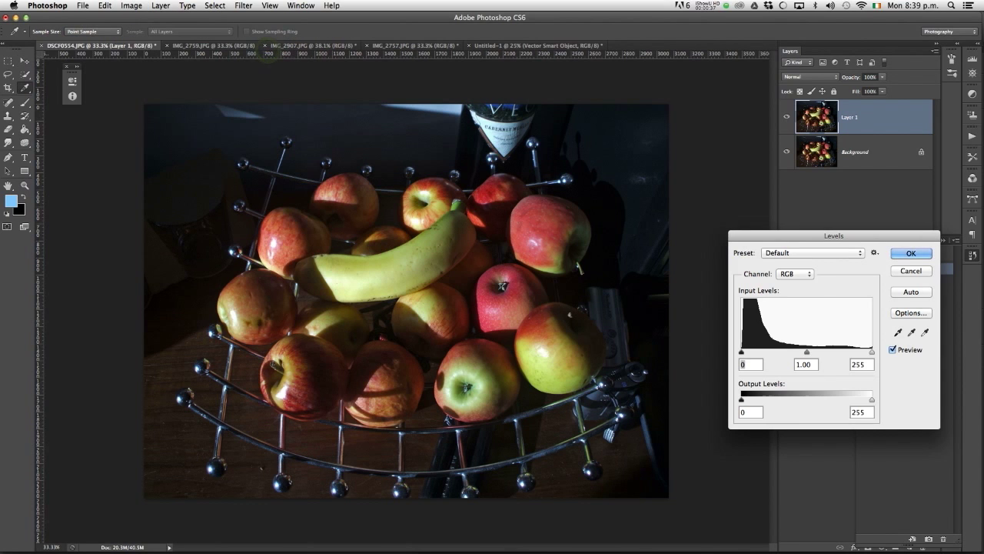
left_click(911, 292)
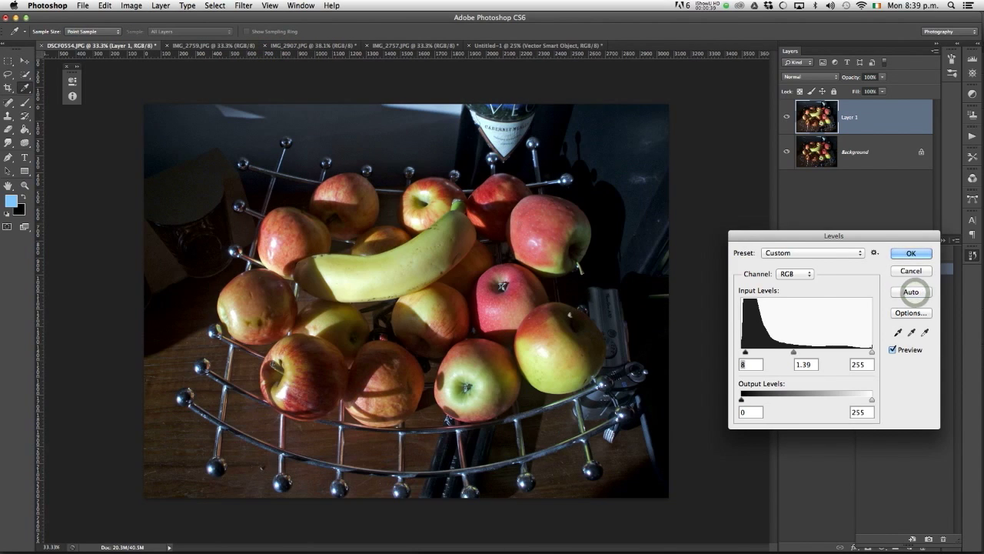
left_click(915, 253)
key("v")
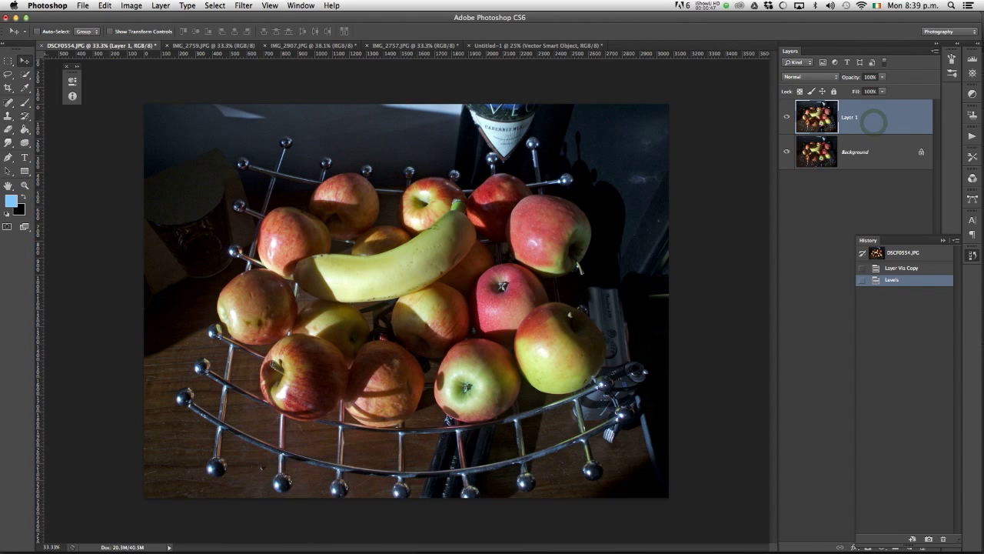
Compare Layer 1 with the original, leave Layer 1 hidden, and duplicate the Background layer again.
left_click(785, 116)
left_click(786, 116)
left_click(786, 116)
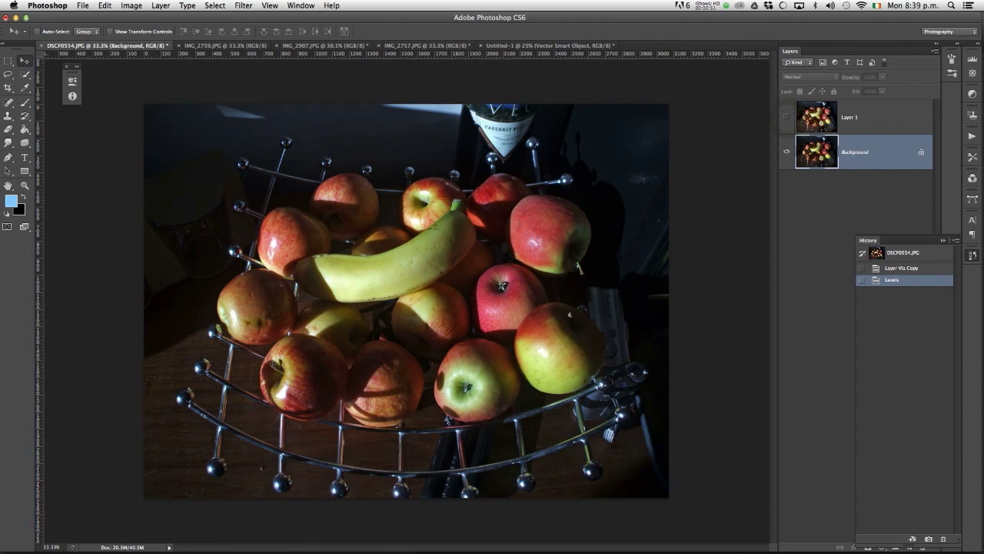
key("super+j")
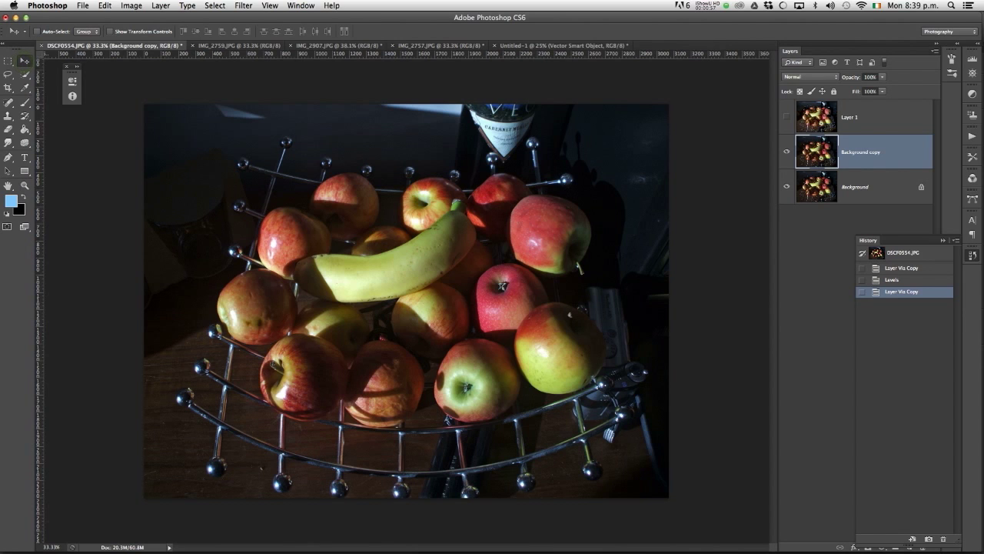
Start a Levels adjustment on the Background copy and set the Red channel's input black point to 7 and white point to 249.
left_click(126, 6)
left_click(160, 40)
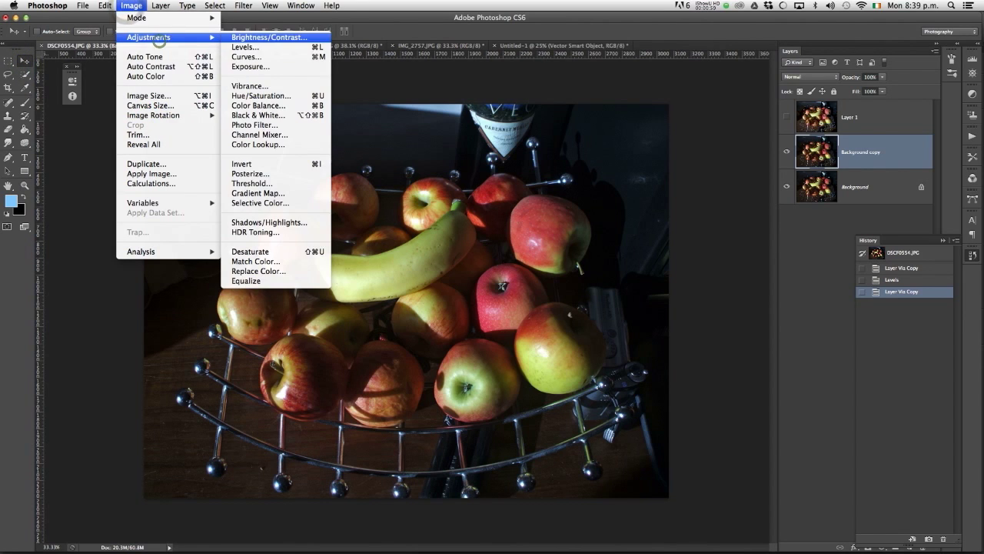
left_click(254, 47)
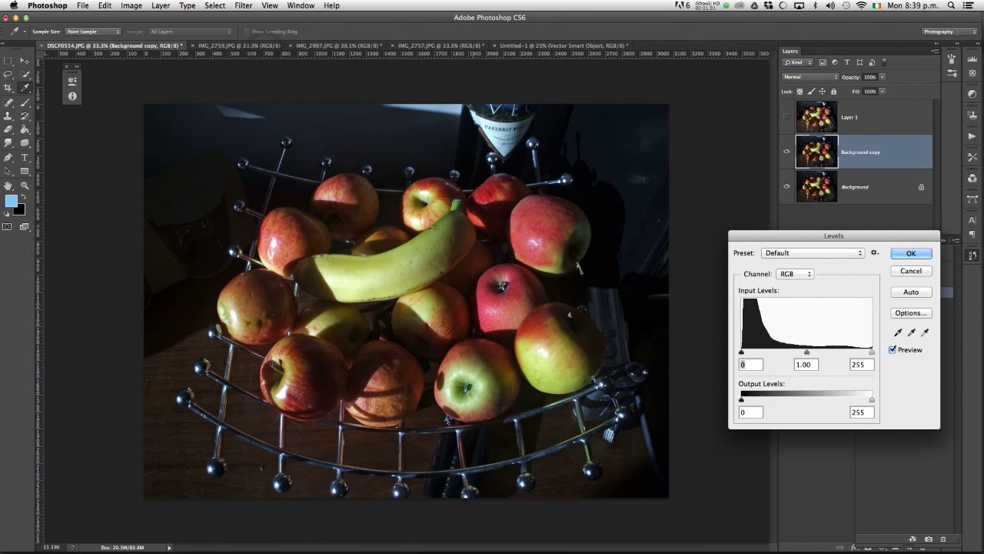
left_click(742, 278)
left_click(792, 281)
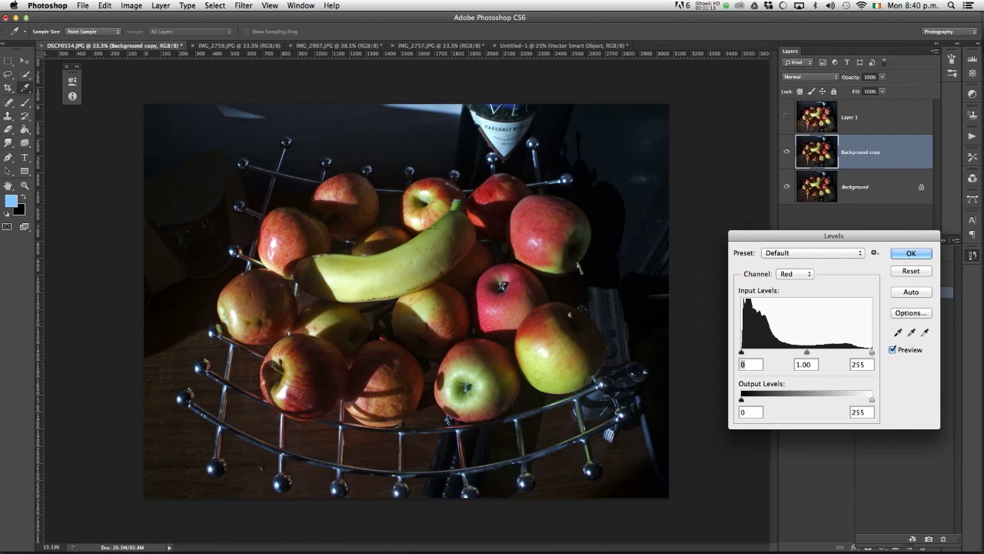
left_click_drag(872, 351, 869, 352)
left_click_drag(741, 352, 744, 352)
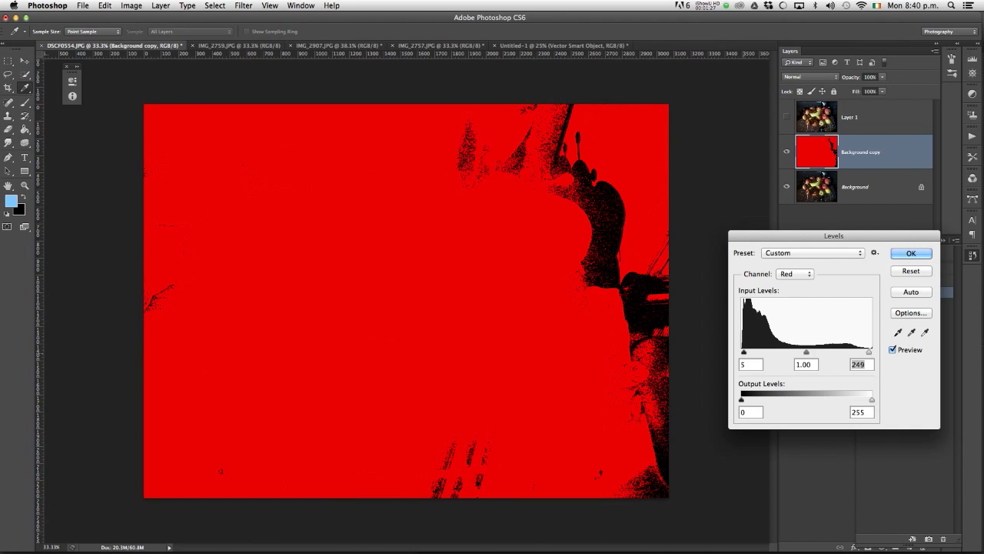
left_click_drag(744, 352, 744, 352)
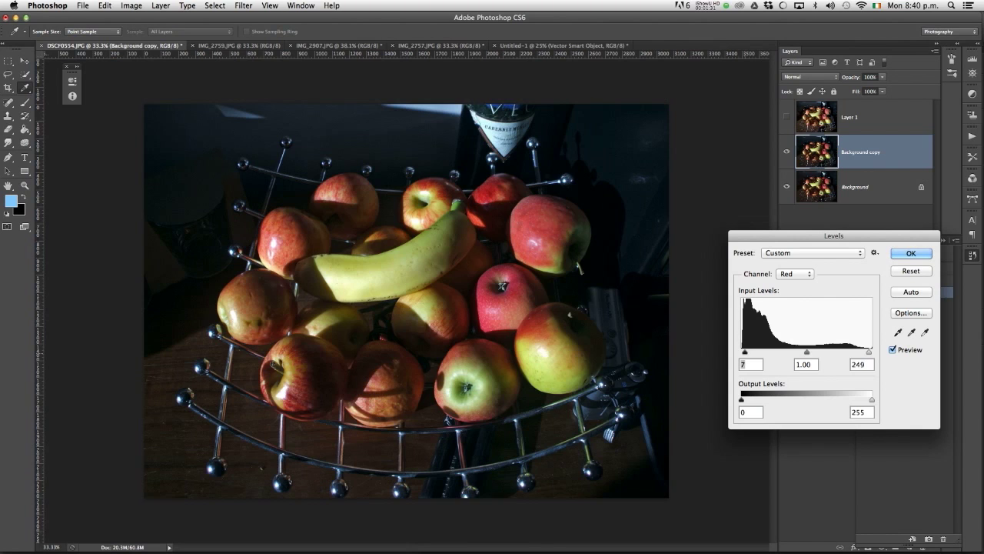
Set the Green channel's input black point to 8 and white point to 250 in Levels.
left_click(794, 274)
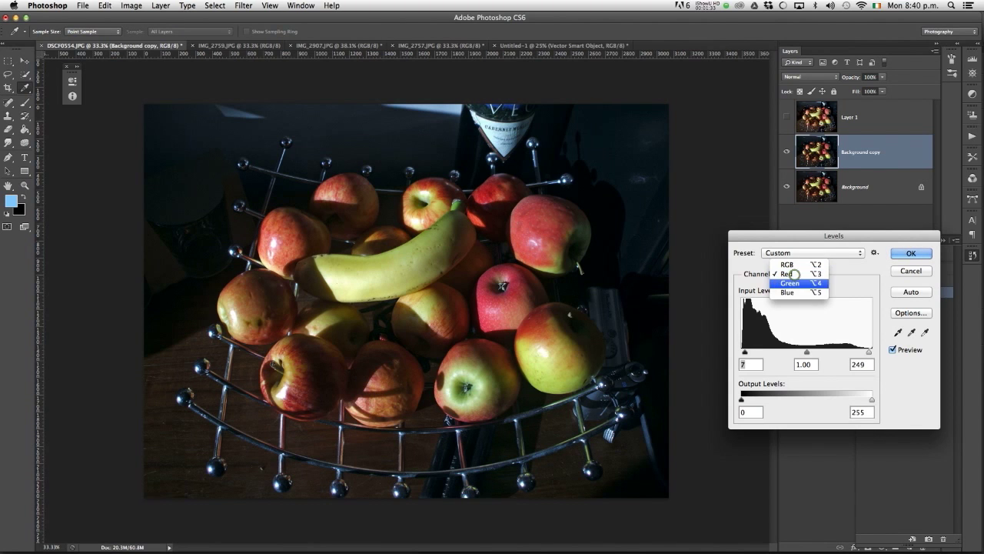
left_click(794, 284)
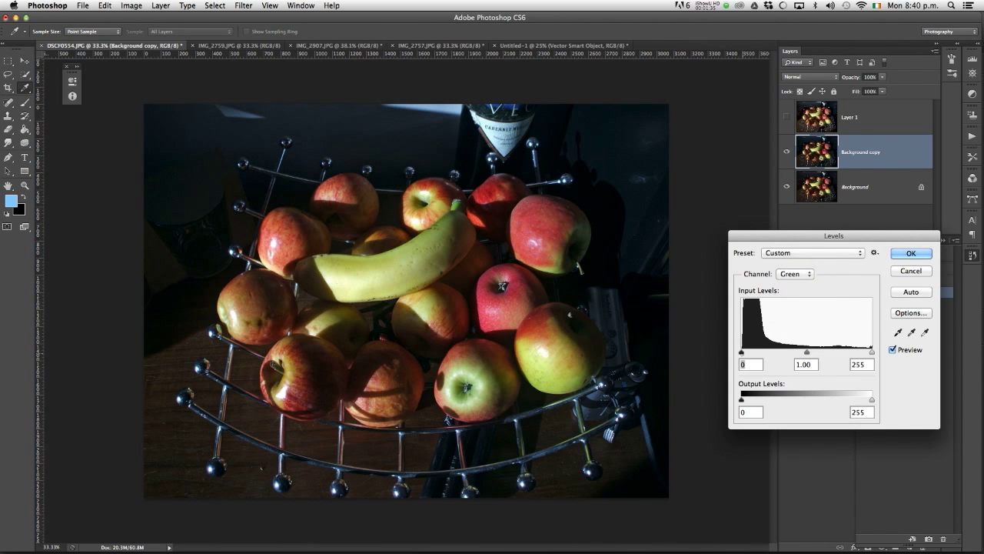
left_click_drag(741, 352, 745, 352)
left_click_drag(871, 352, 869, 352)
Move the Blue channel's input black and white points inward to the histogram's ends and apply the Levels adjustment.
left_click(794, 273)
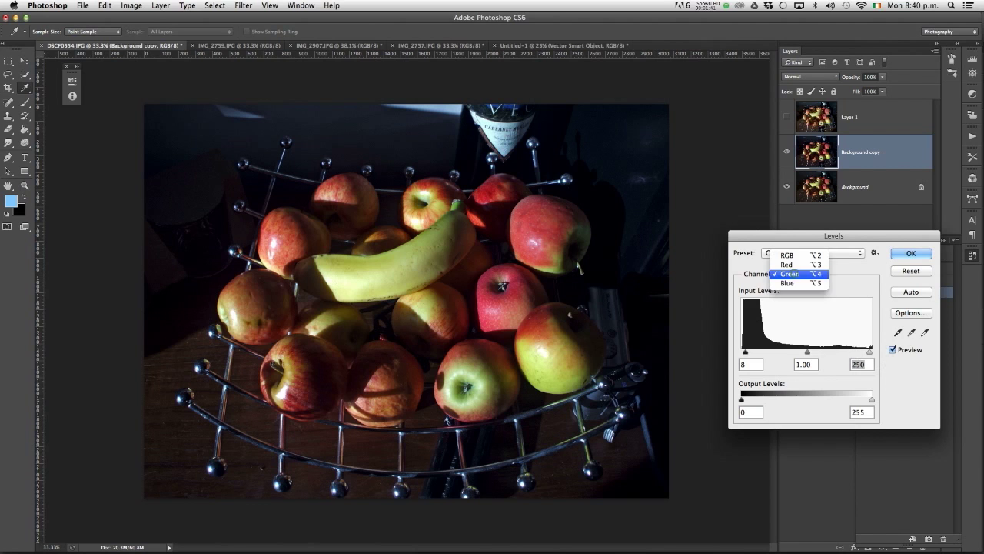
left_click(789, 282)
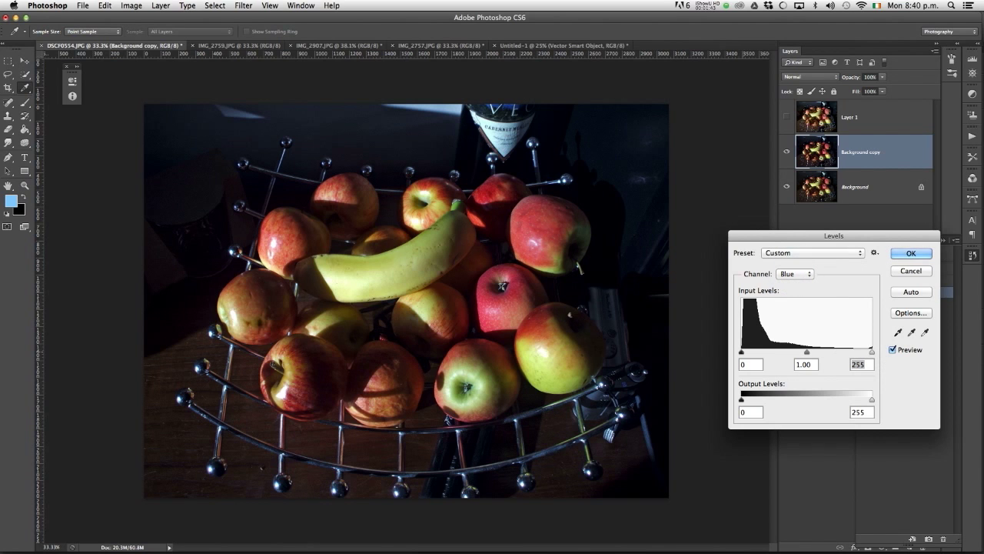
left_click_drag(741, 352, 745, 353)
left_click_drag(871, 352, 854, 352)
left_click(911, 252)
key("v")
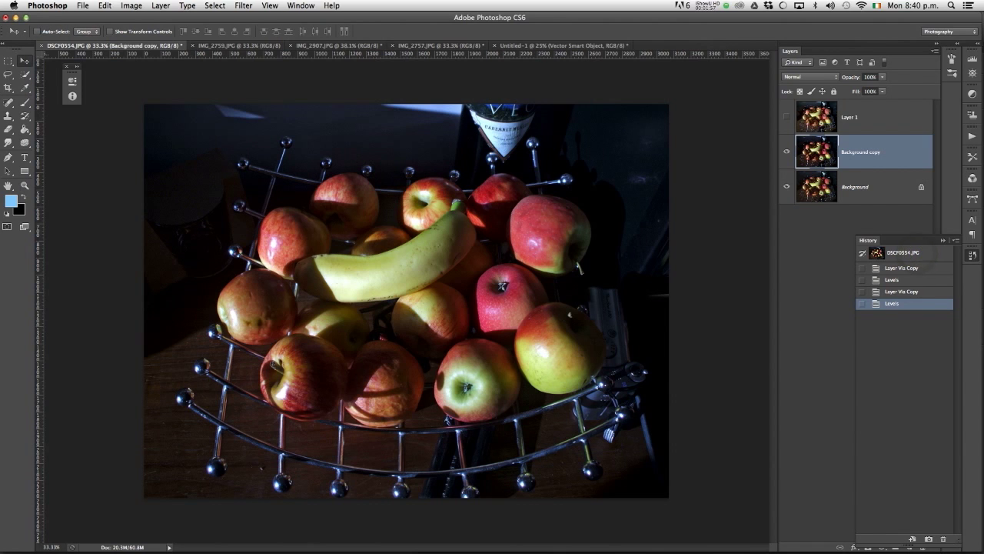
Compare the automatic correction on Layer 1 with the per-channel correction on the Background copy by toggling Layer 1's visibility.
left_click(786, 116)
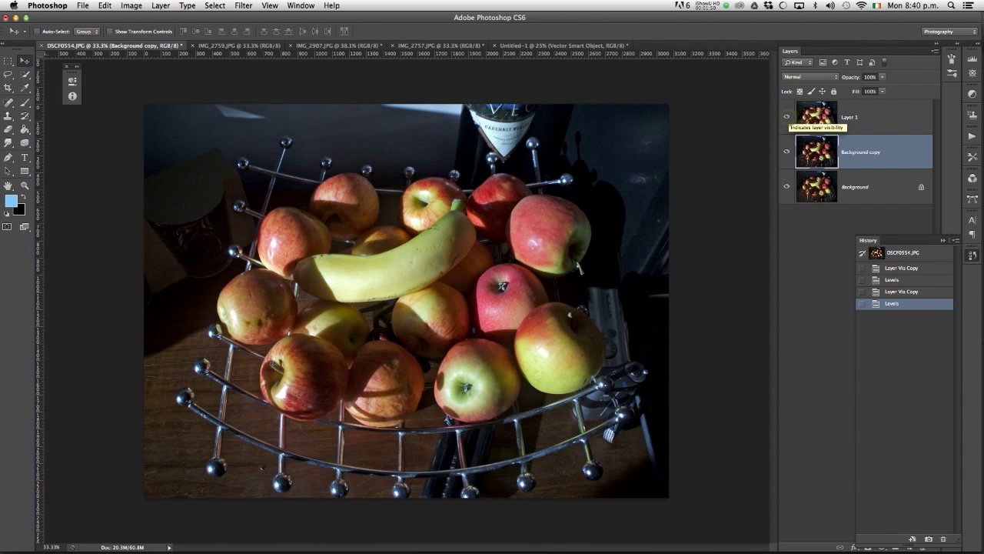
left_click(786, 117)
left_click(786, 117)
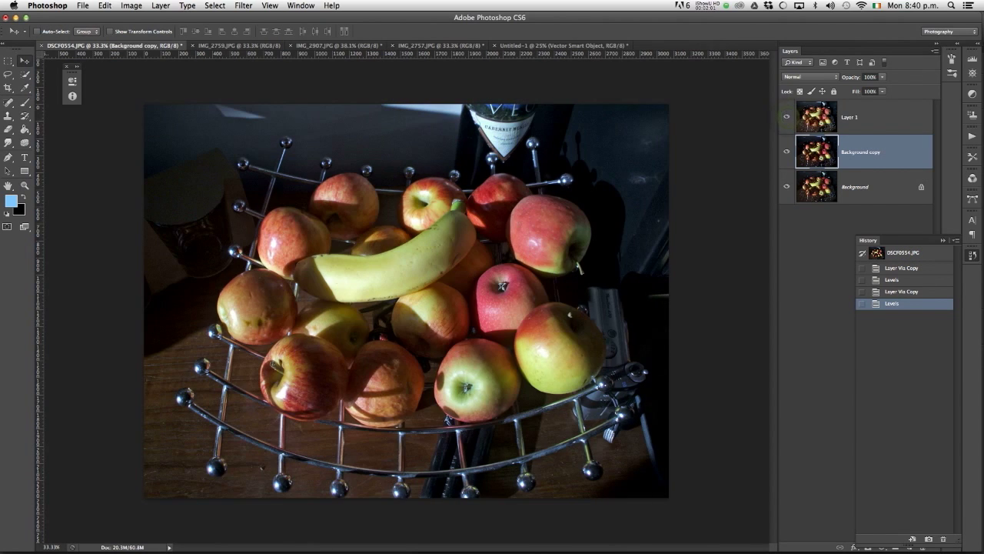
left_click(786, 117)
left_click(786, 116)
left_click(853, 117)
left_click(786, 117)
left_click(787, 117)
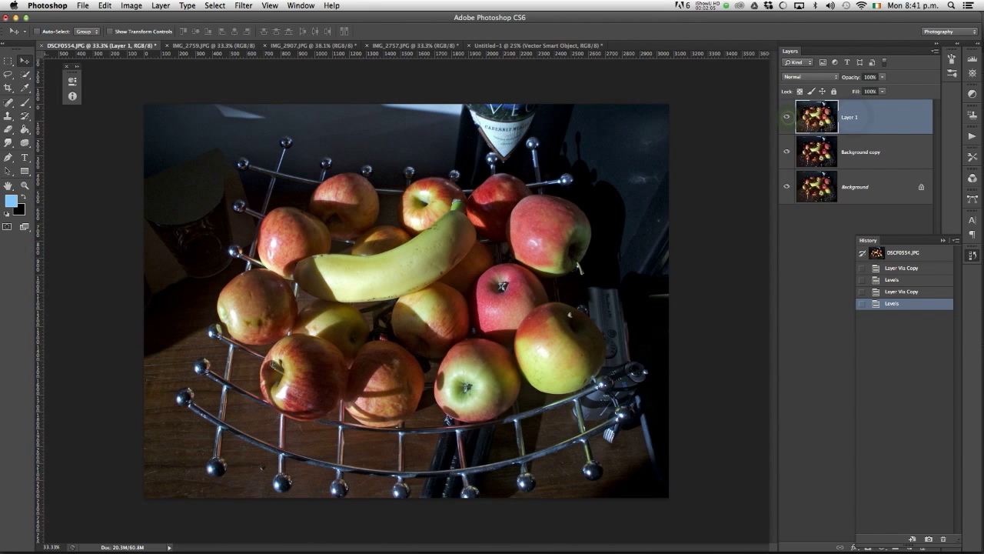
left_click(786, 117)
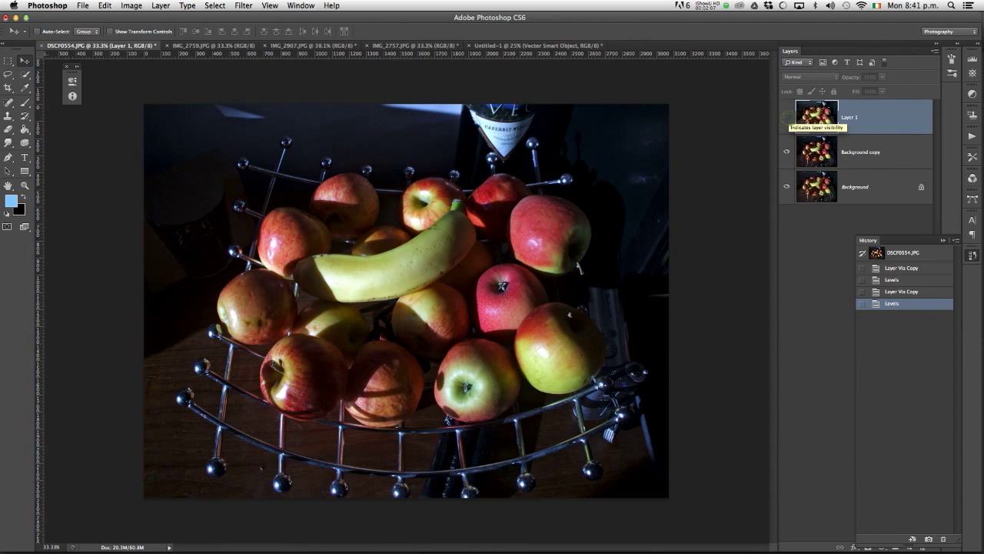
Start a Shadows/Highlights adjustment on the Background copy with the shadows amount at 20% and tonal width at 30%.
left_click(806, 152)
left_click(130, 6)
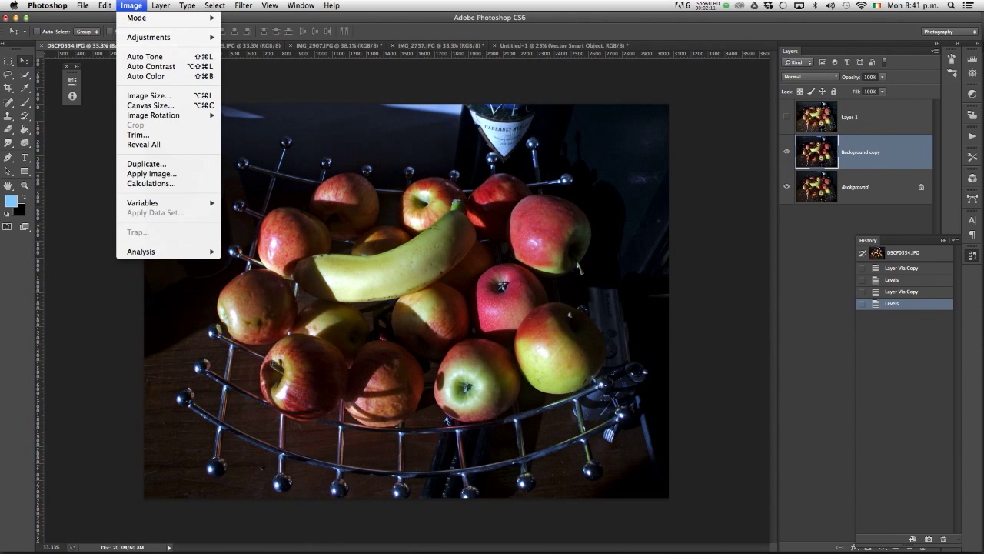
mouse_move(154, 37)
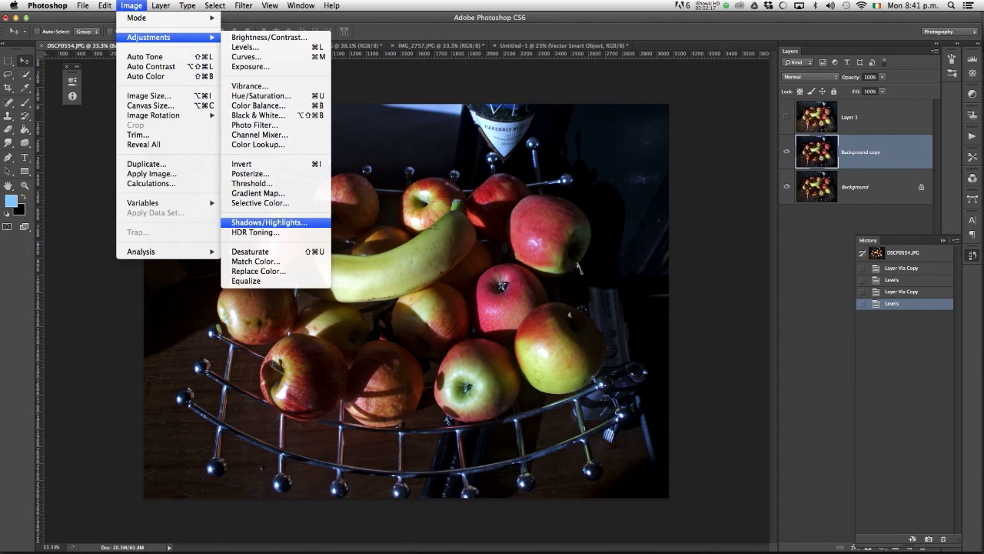
left_click(269, 222)
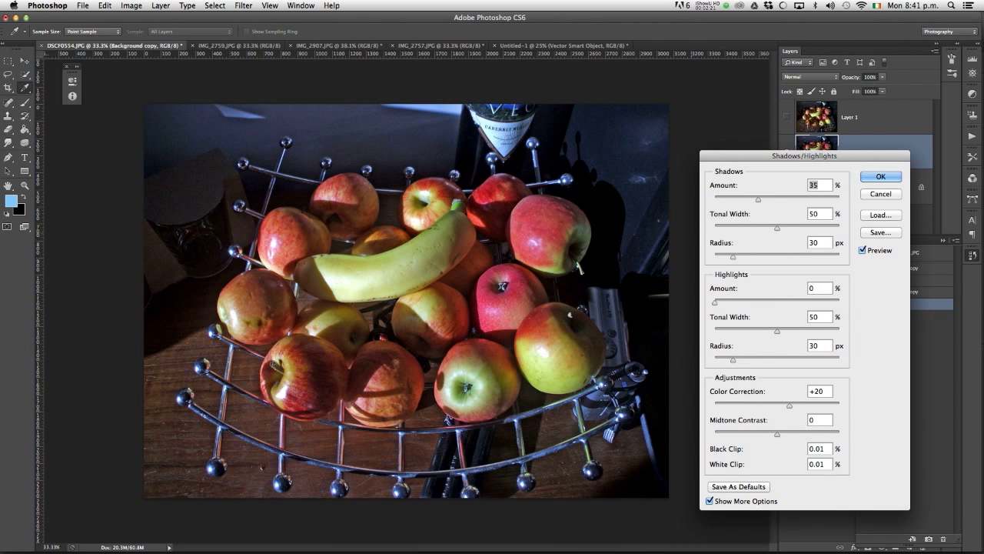
left_click_drag(755, 201, 753, 229)
Set the highlights amount to 8% and the highlights tonal width to 18%.
mouse_move(714, 302)
left_mouse_down()
mouse_move(804, 302)
mouse_move(715, 302)
left_mouse_up()
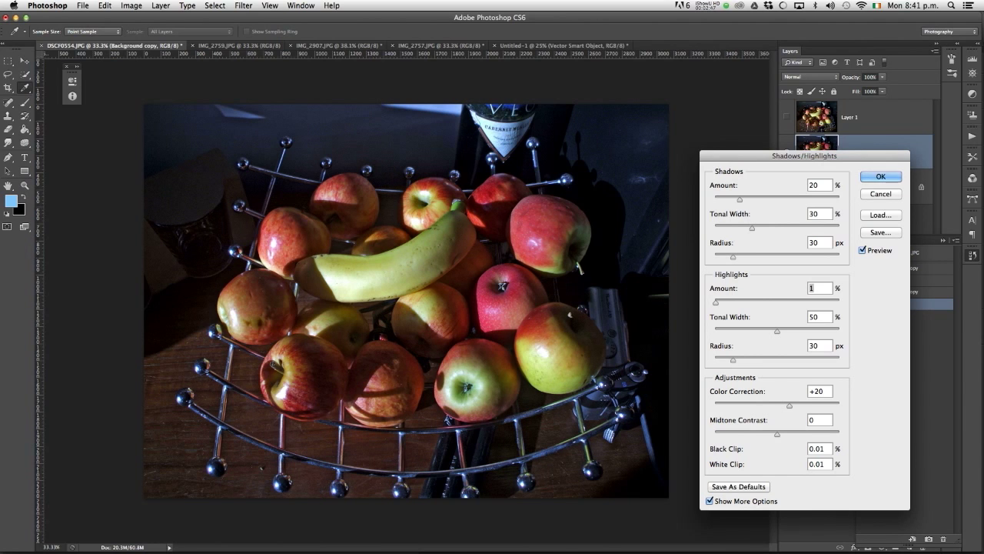
left_click_drag(775, 332, 808, 302)
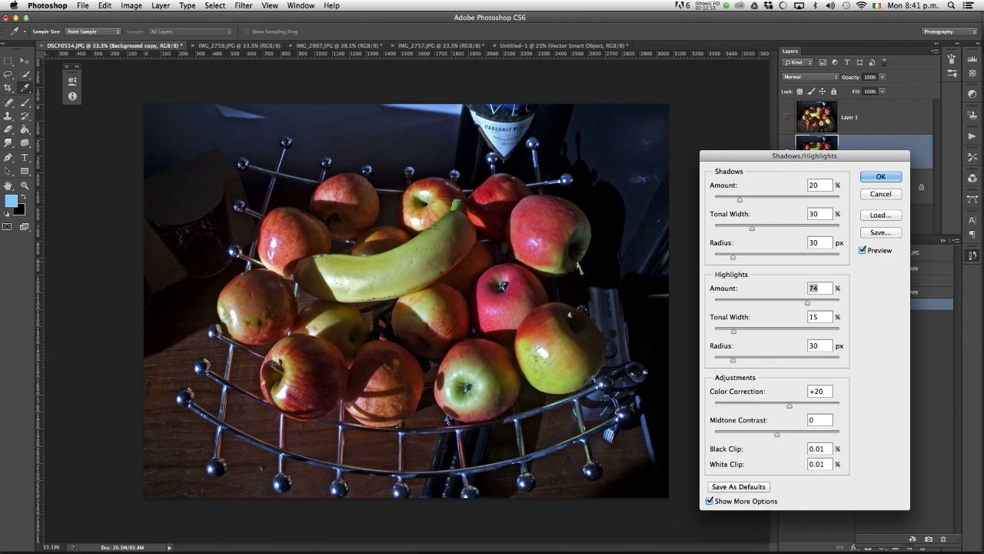
left_click_drag(777, 301, 736, 331)
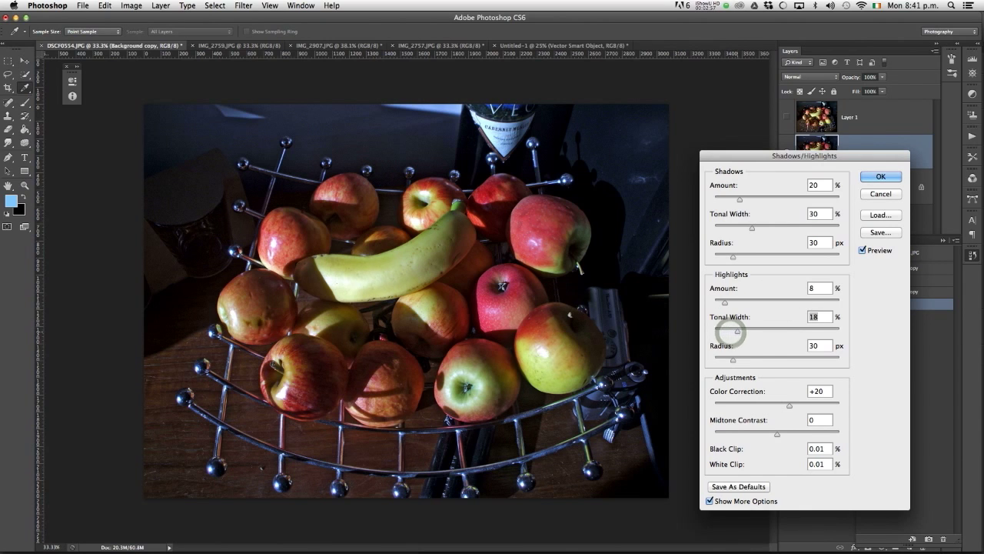
Compare the image with and without the Shadows/Highlights preview, and apply the adjustment.
left_click(862, 250)
left_click(876, 252)
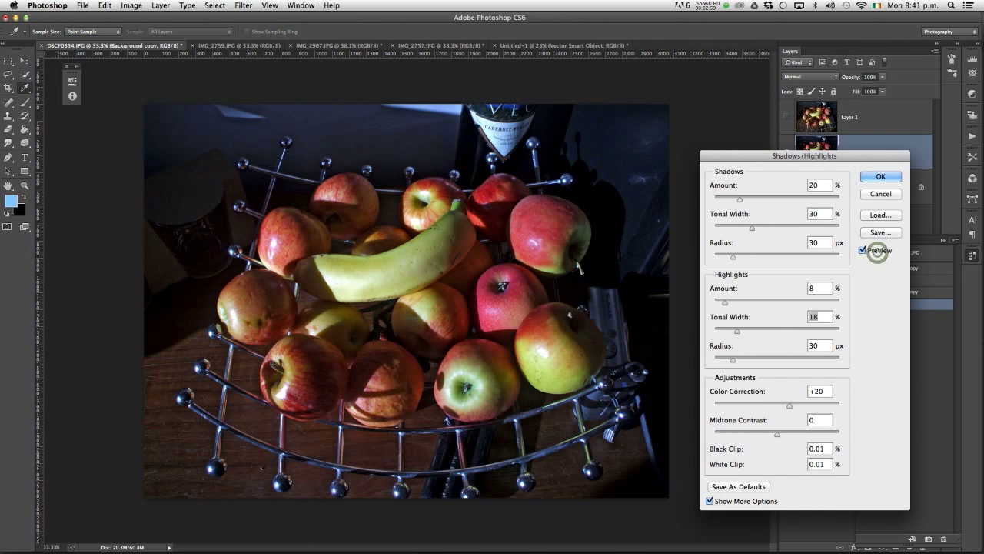
left_click(876, 252)
left_click(876, 252)
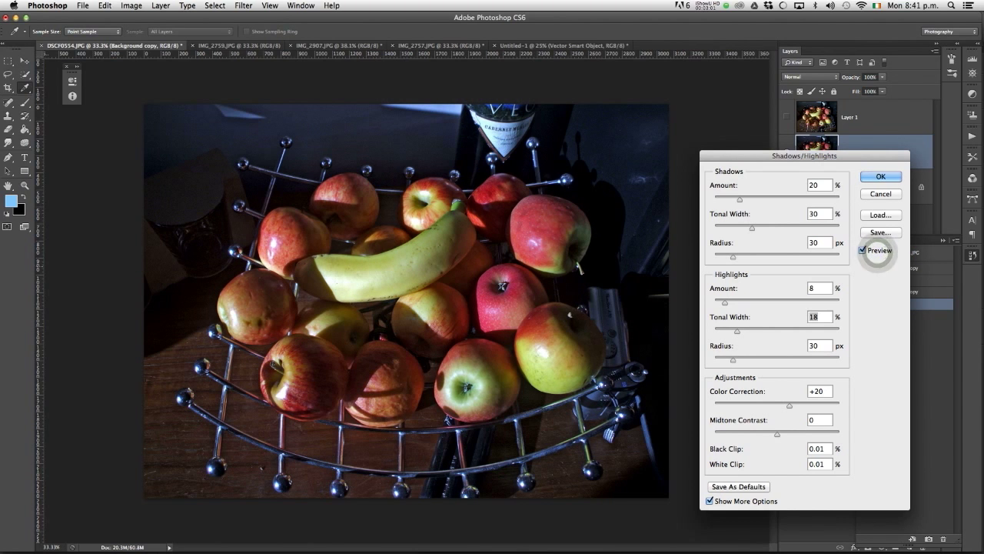
left_click(876, 252)
left_click(876, 252)
left_click(876, 252)
left_click(877, 252)
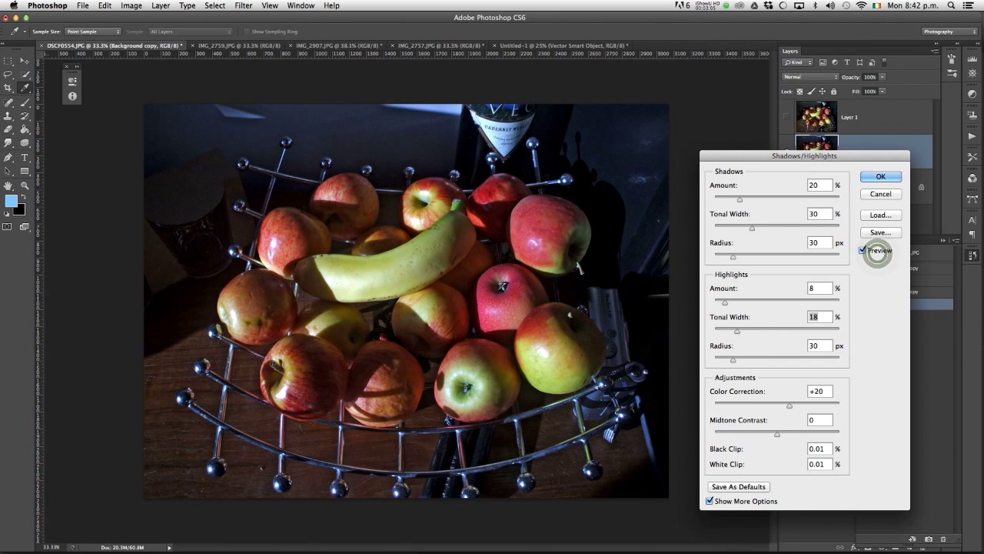
left_click(881, 176)
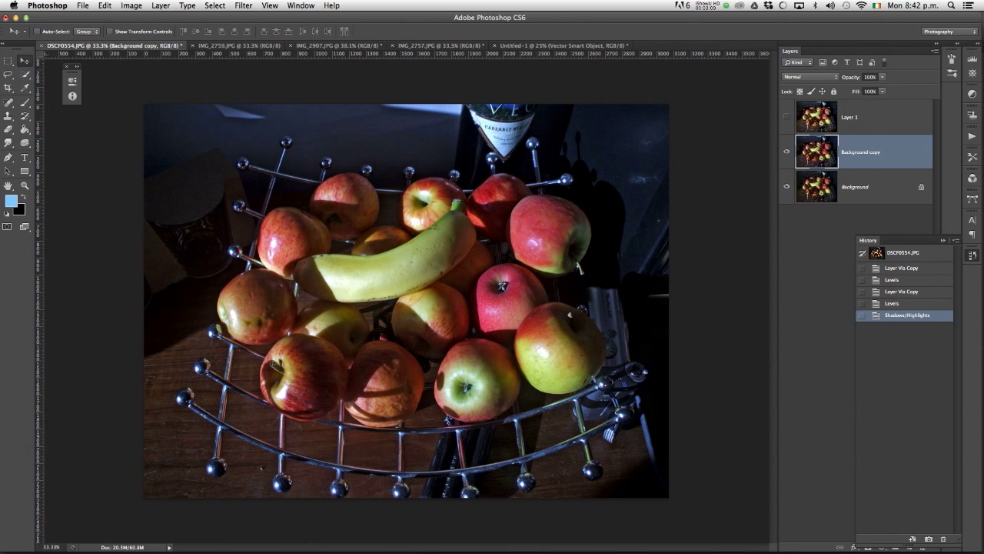
Compare the corrected Background copy with the original Background by toggling the copy's visibility, leaving the copy hidden.
left_click(786, 151)
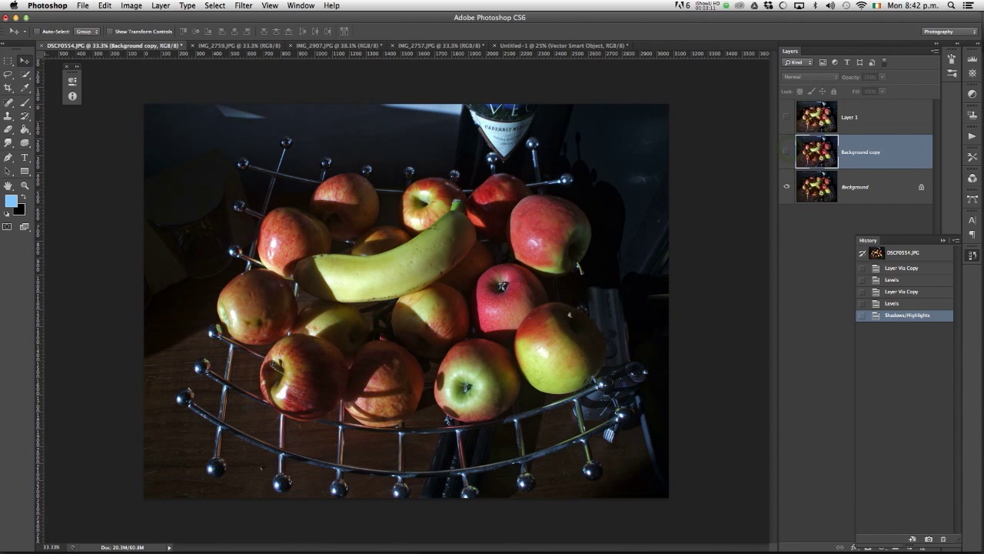
left_click(787, 151)
left_click(786, 151)
left_click(786, 151)
left_click(787, 151)
Compare the automatic correction on Layer 1 with the original Background by toggling Layer 1's visibility.
left_click(787, 116)
left_click(786, 116)
left_click(786, 116)
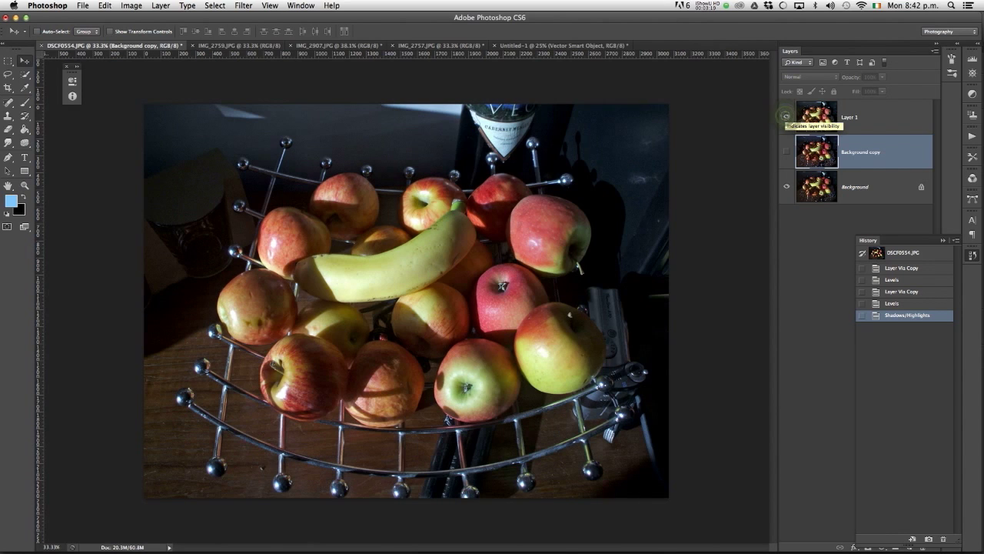
Show the Background copy again and compare it with Layer 1 by toggling Layer 1's visibility, leaving Layer 1 hidden.
left_click(786, 152)
left_click(786, 117)
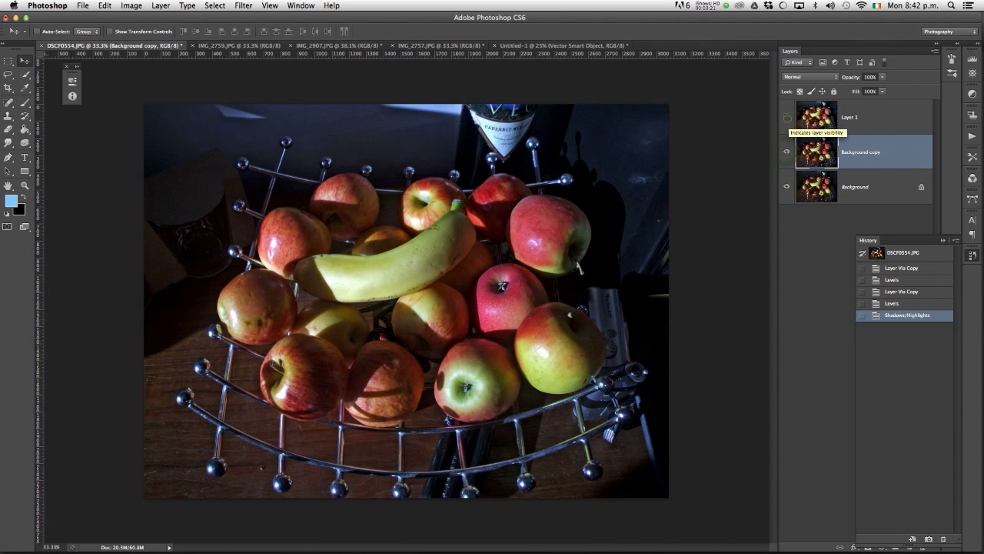
left_click(787, 116)
left_click(786, 116)
left_click(786, 116)
left_click(787, 116)
left_click(786, 117)
left_click(786, 117)
left_click(786, 117)
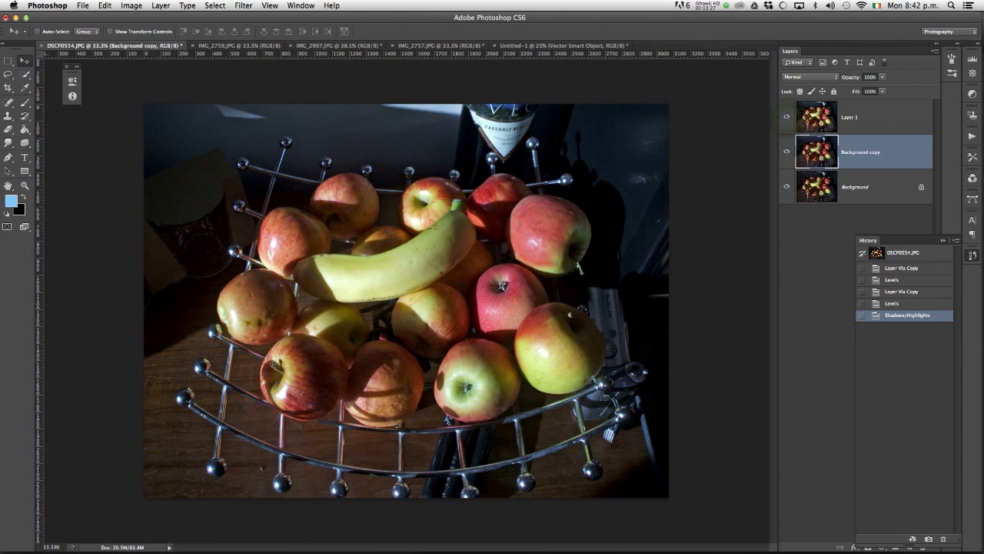
left_click(786, 117)
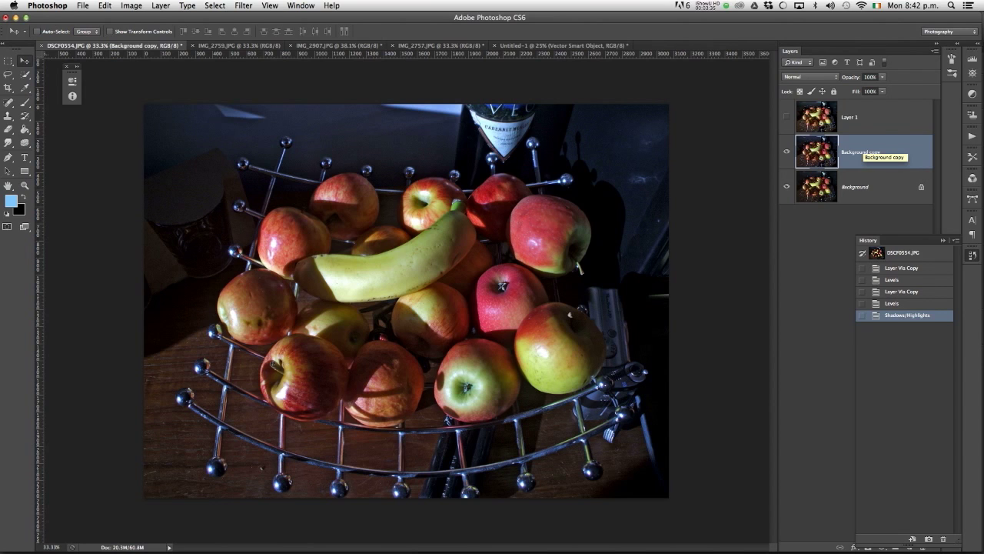
Deselect all layers, collapse the history list, and add a Selective Color adjustment layer.
left_click(838, 222)
left_click(942, 240)
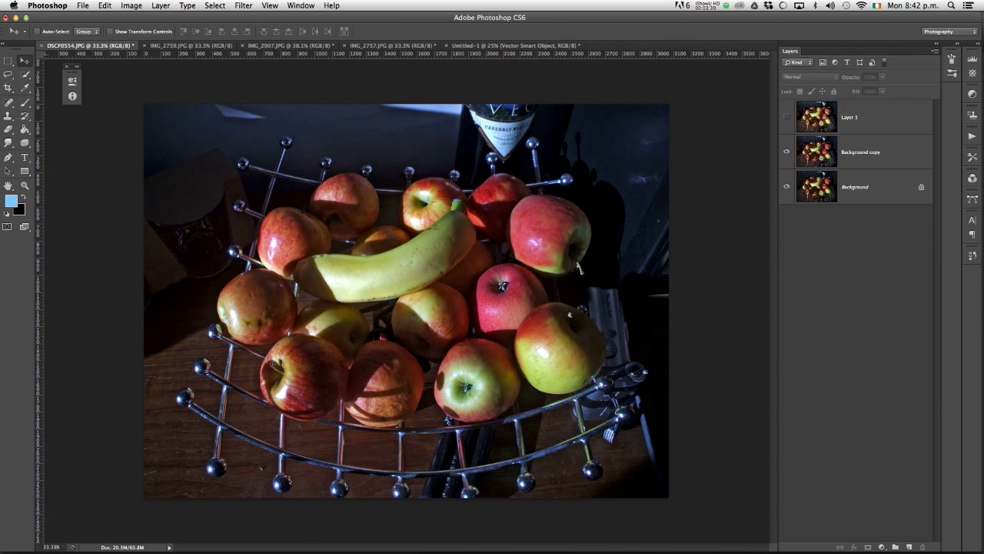
left_click(883, 546)
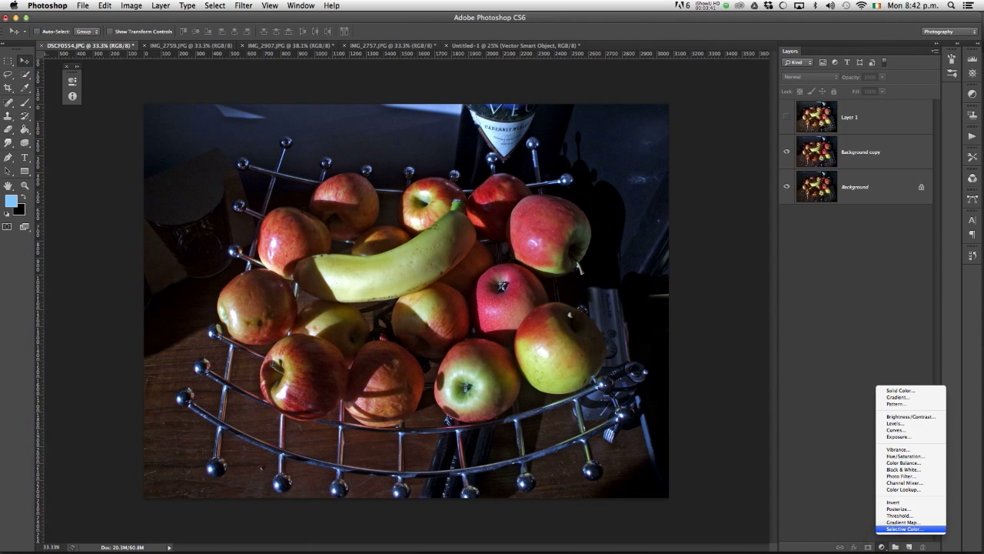
left_click(904, 529)
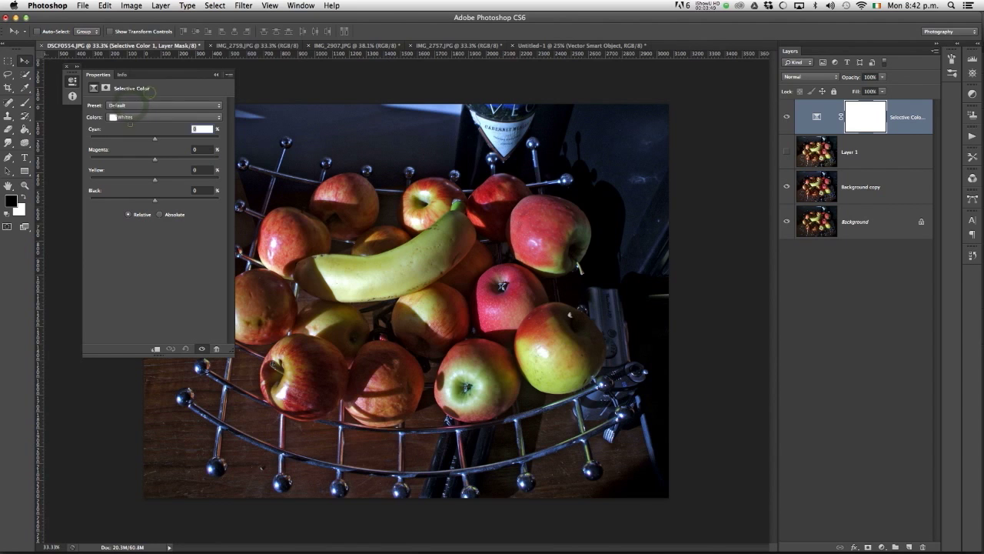
Set magenta and yellow to +100% for the Reds, and yellow to +100% for the Yellows.
left_click(133, 116)
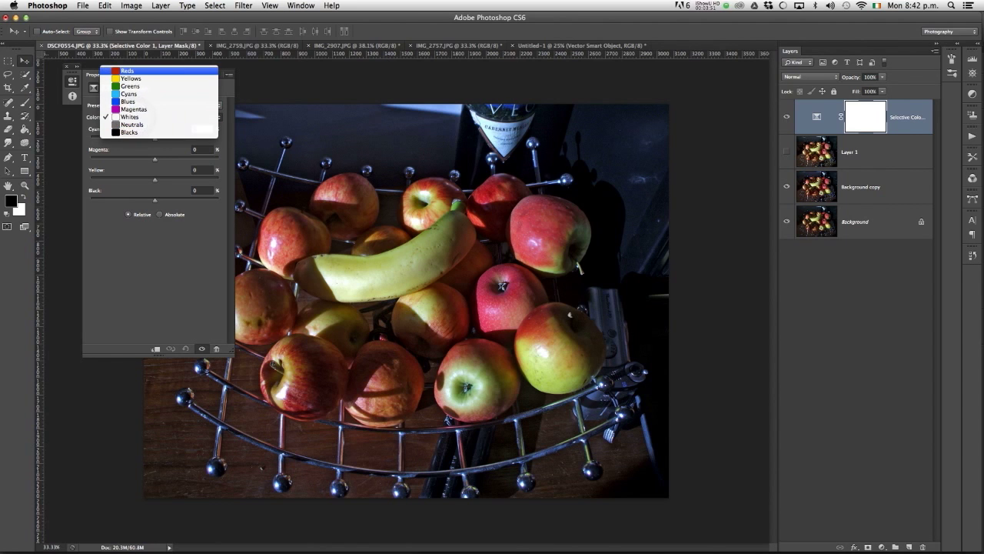
left_click(134, 71)
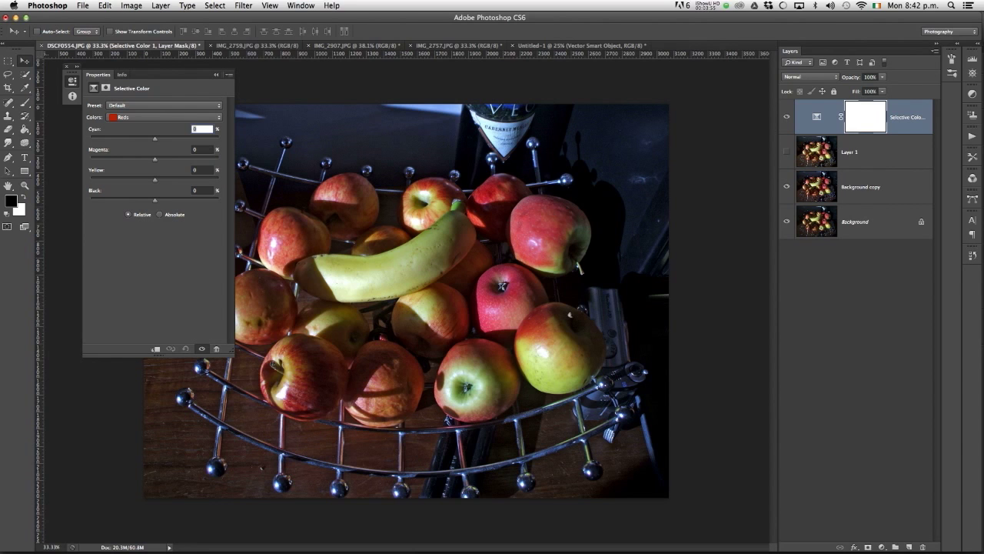
left_click_drag(155, 160, 219, 159)
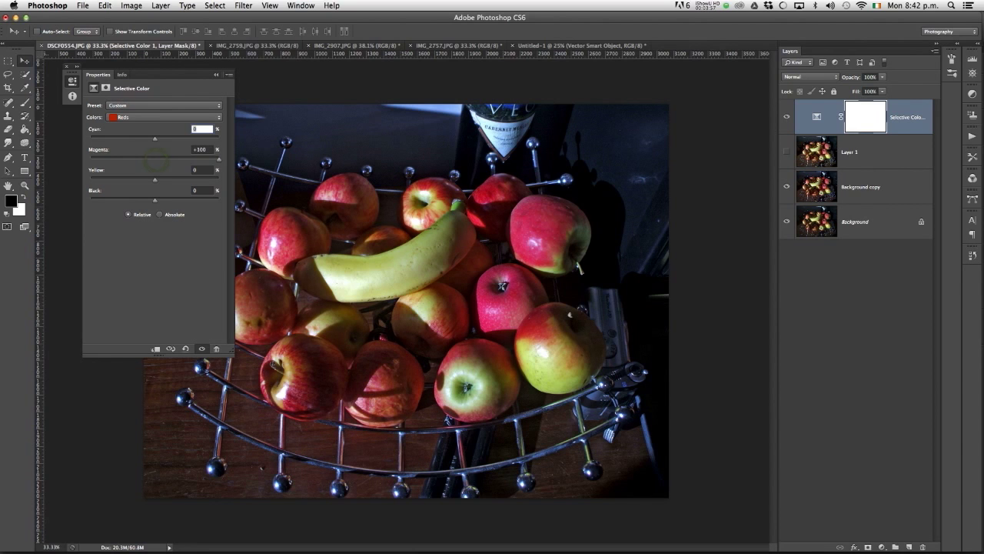
left_click_drag(155, 180, 219, 179)
left_click(154, 119)
left_click(158, 125)
left_click_drag(155, 179, 219, 179)
Raise the cyan and set yellow to +100% for the Greens, and increase the cyan for the Cyans.
left_click(143, 119)
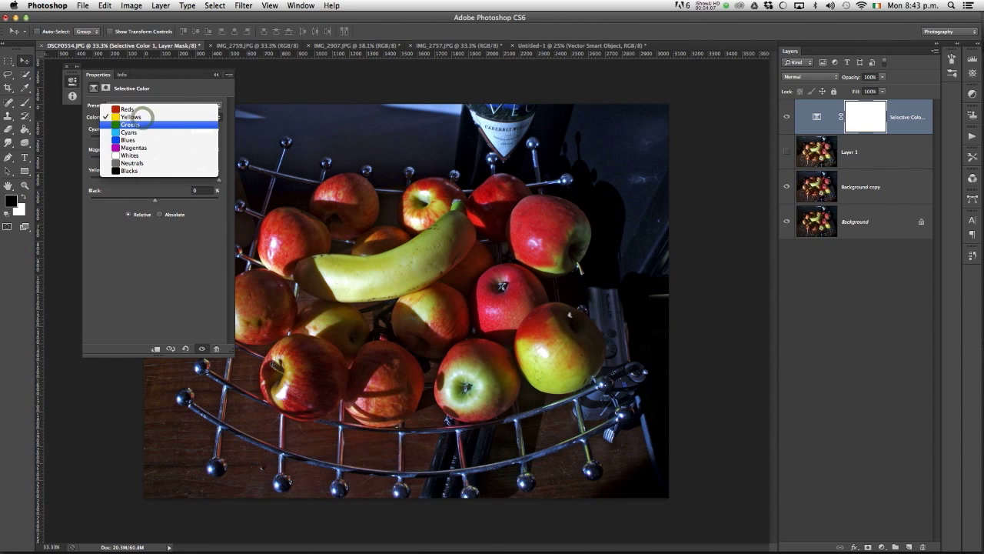
left_click(145, 126)
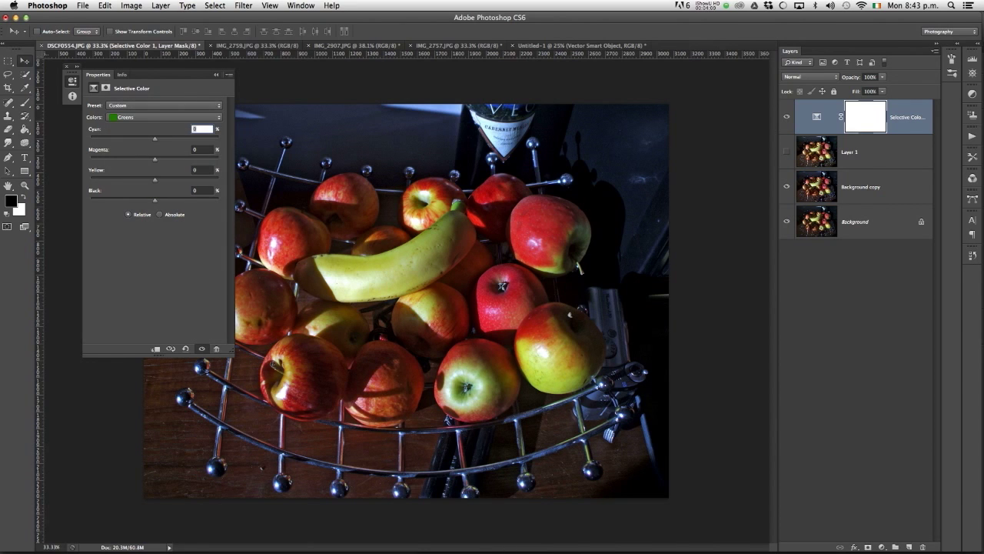
left_click_drag(154, 139, 164, 139)
left_click_drag(154, 180, 219, 180)
left_click(154, 117)
left_click(147, 125)
Set cyan and magenta to +100% for the Blues and magenta to +100% for the Magentas, and collapse the adjustment settings.
left_click(178, 118)
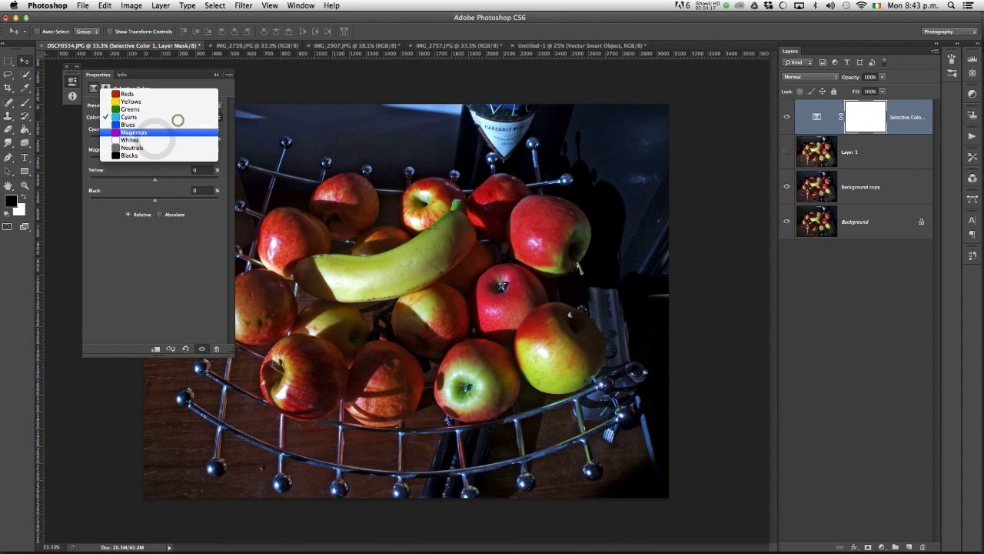
left_click(177, 124)
left_click_drag(155, 139, 219, 138)
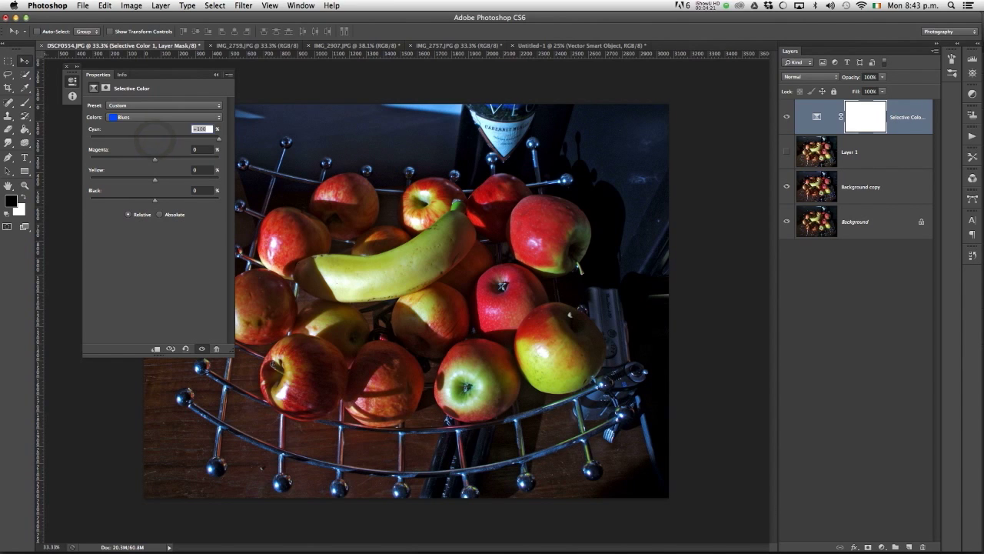
left_click_drag(154, 159, 219, 159)
left_click(154, 117)
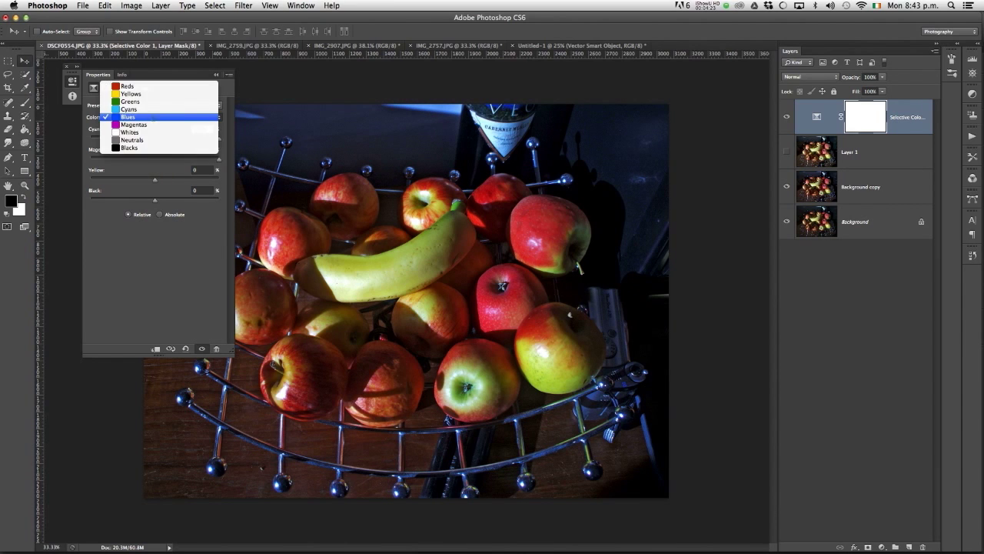
left_click(153, 124)
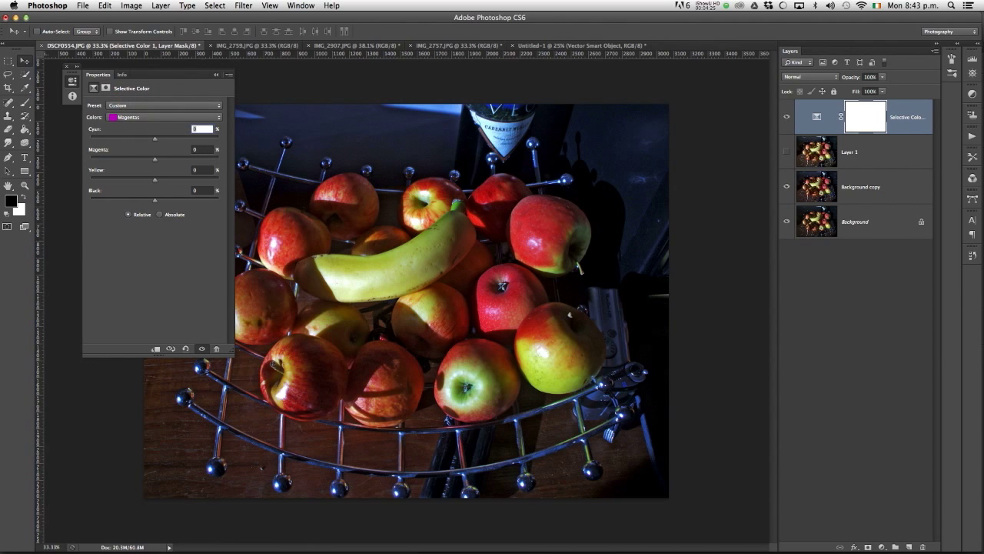
left_click_drag(155, 160, 219, 159)
left_click(216, 74)
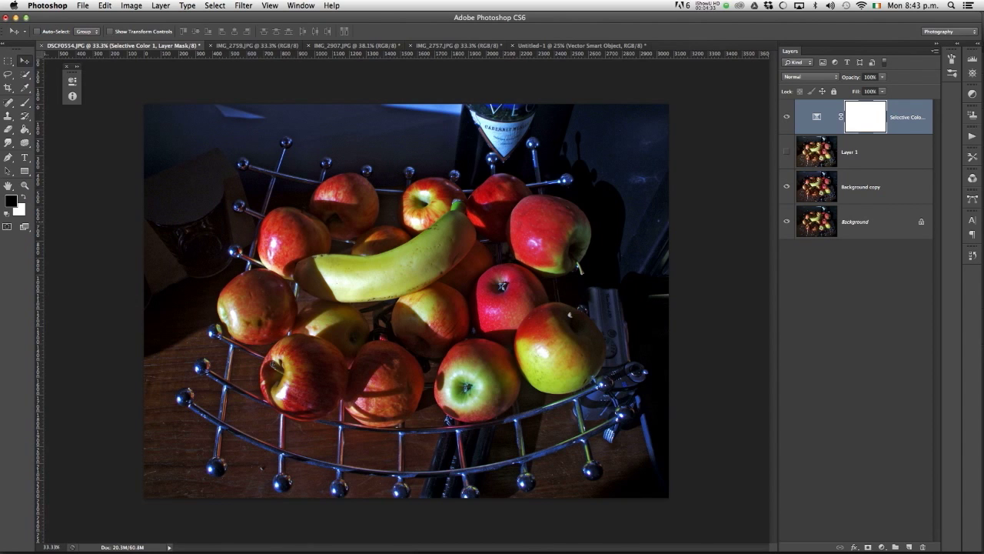
Move the Selective Color layer below Layer 1 and set it to the Color blend mode at 50% opacity.
left_click_drag(807, 117, 811, 166)
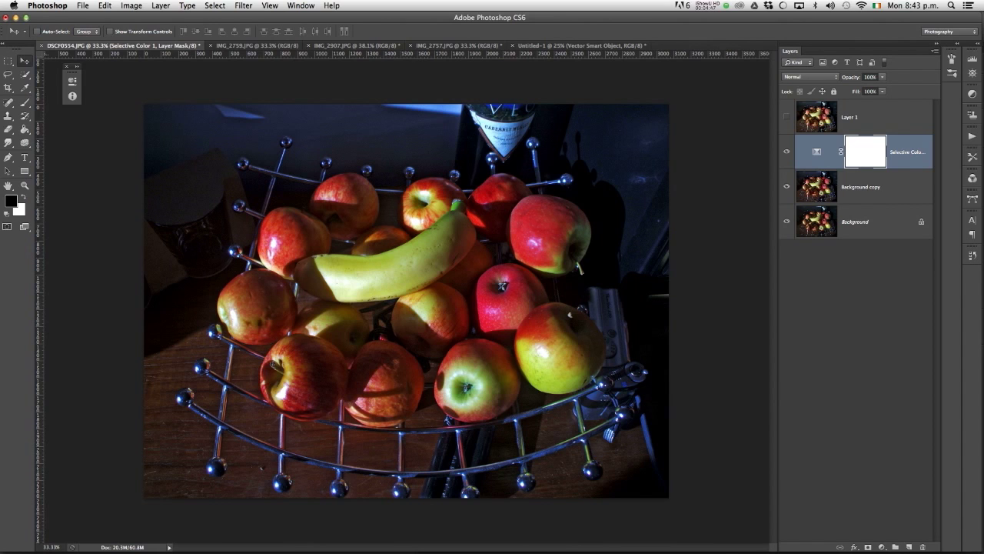
left_click(796, 79)
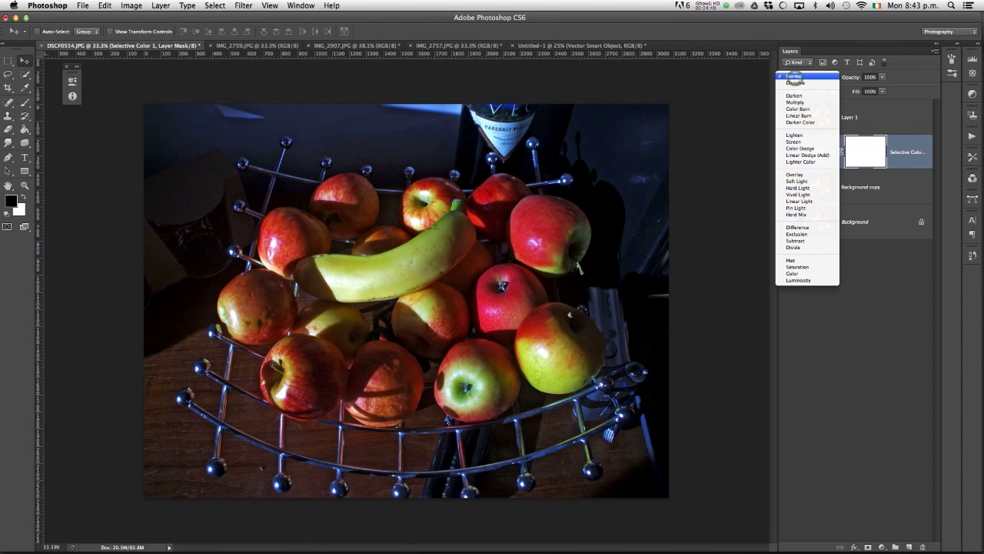
key("Down")
key("Down")
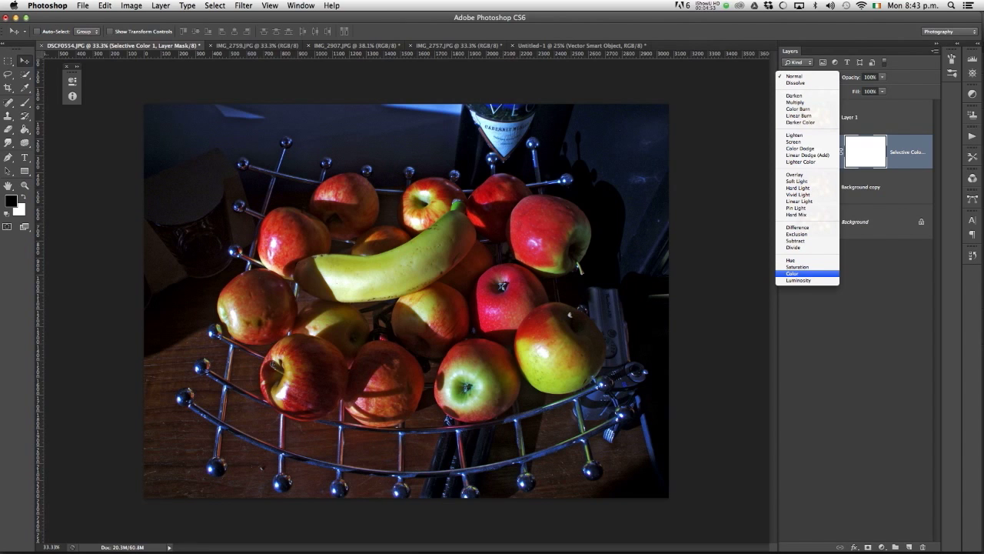
key("Return")
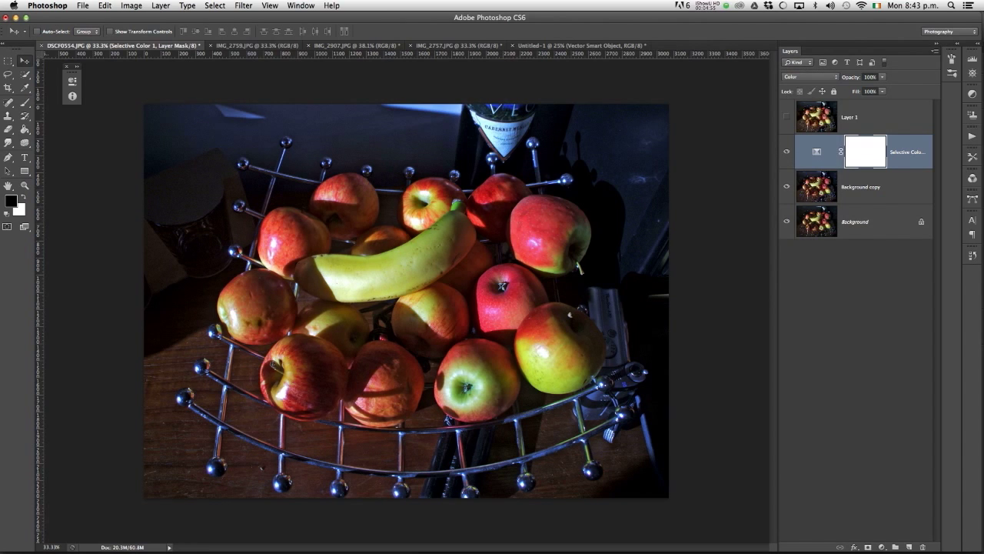
left_click(882, 77)
left_click_drag(884, 87, 859, 87)
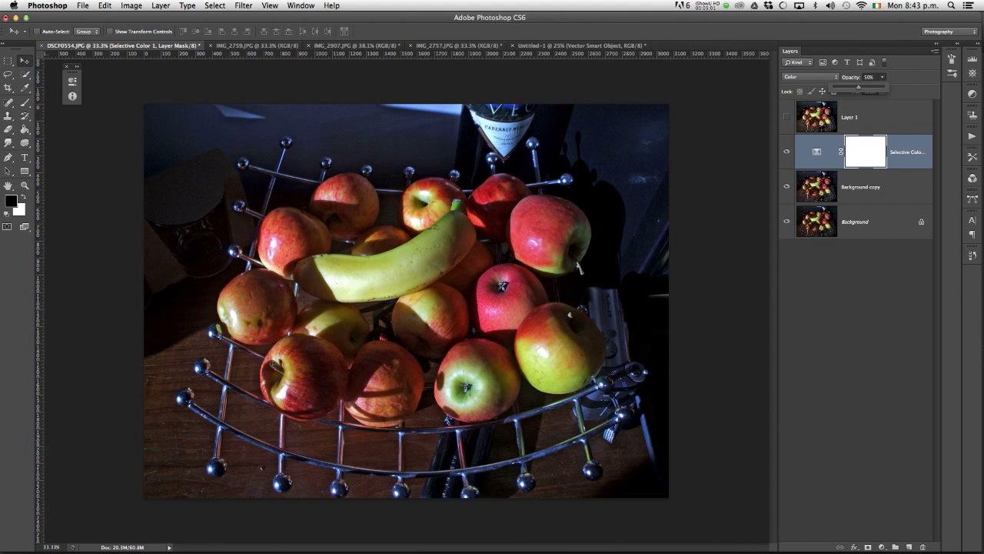
Compare the photo with and without the Selective Color adjustment by toggling that layer's visibility.
left_click(787, 152)
left_click(788, 151)
left_click(787, 152)
left_click(787, 151)
left_click(788, 152)
left_click(787, 151)
left_click(787, 152)
left_click(788, 151)
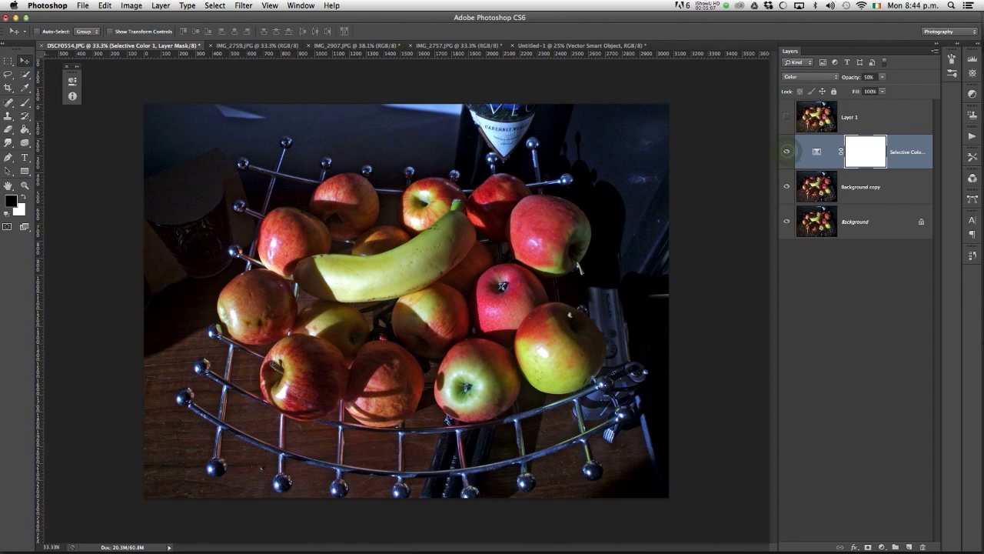
Hide the Selective Color layer and the Background copy, and show Layer 1 over the original Background.
left_click(850, 262)
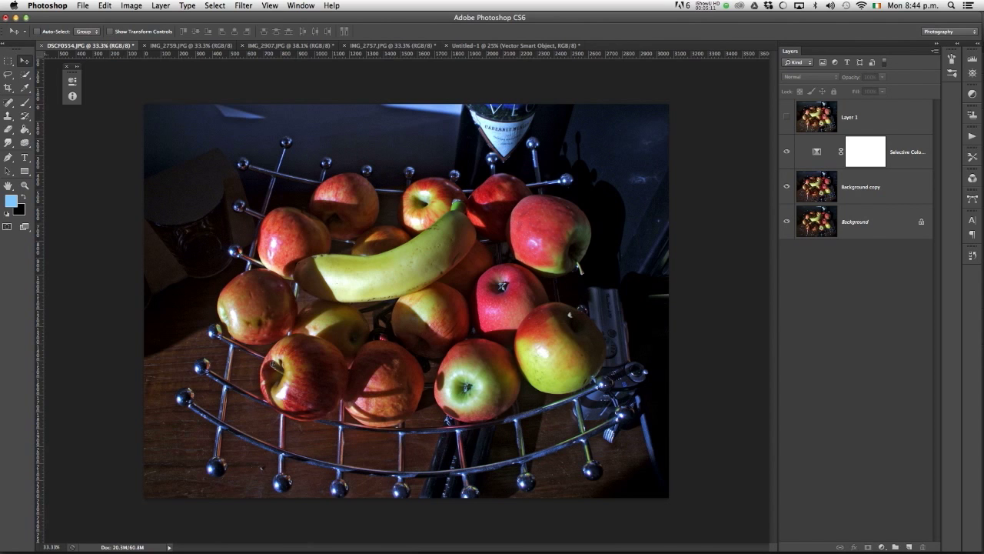
left_click(787, 152)
left_click(786, 186)
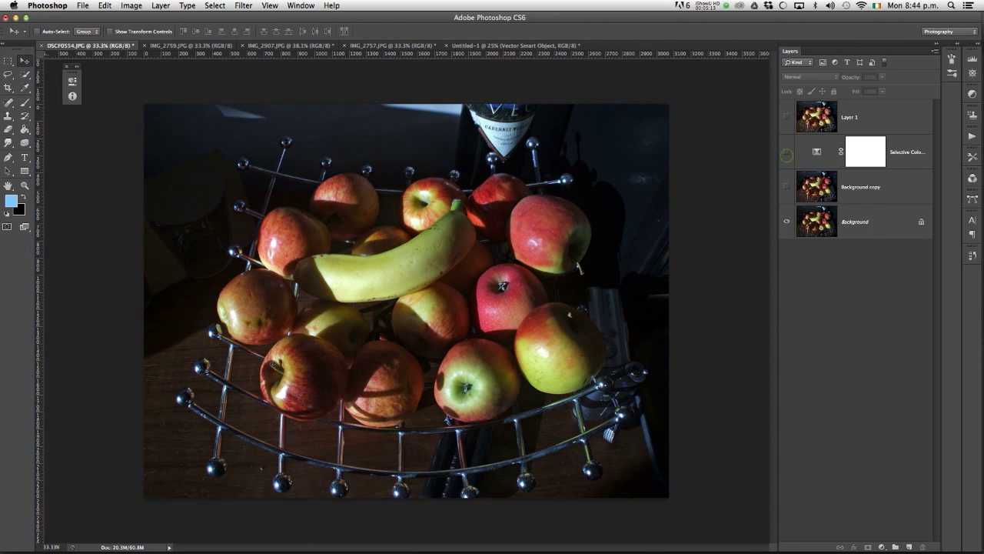
left_click(886, 223)
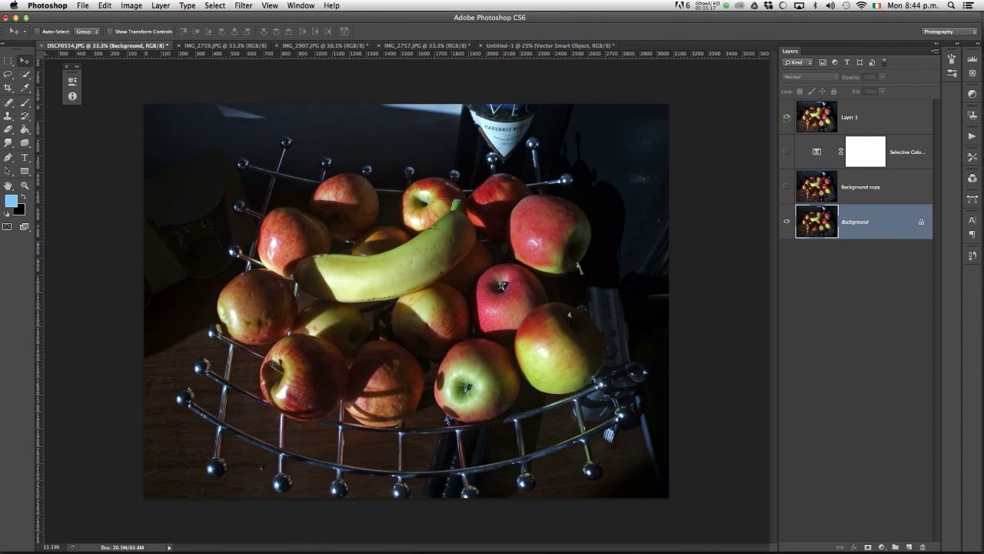
left_click(787, 117)
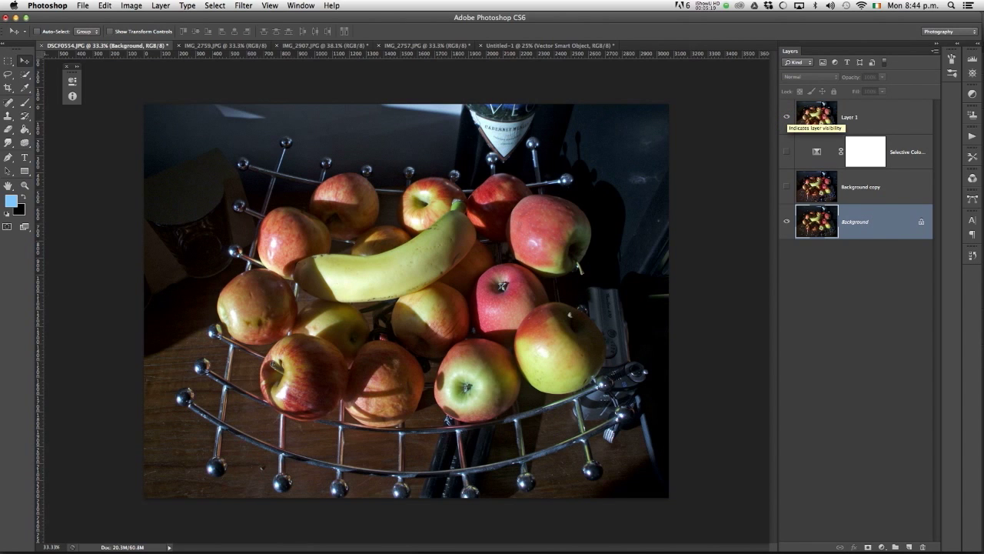
Apply Auto Color and Auto Contrast to Layer 1.
left_click(816, 117)
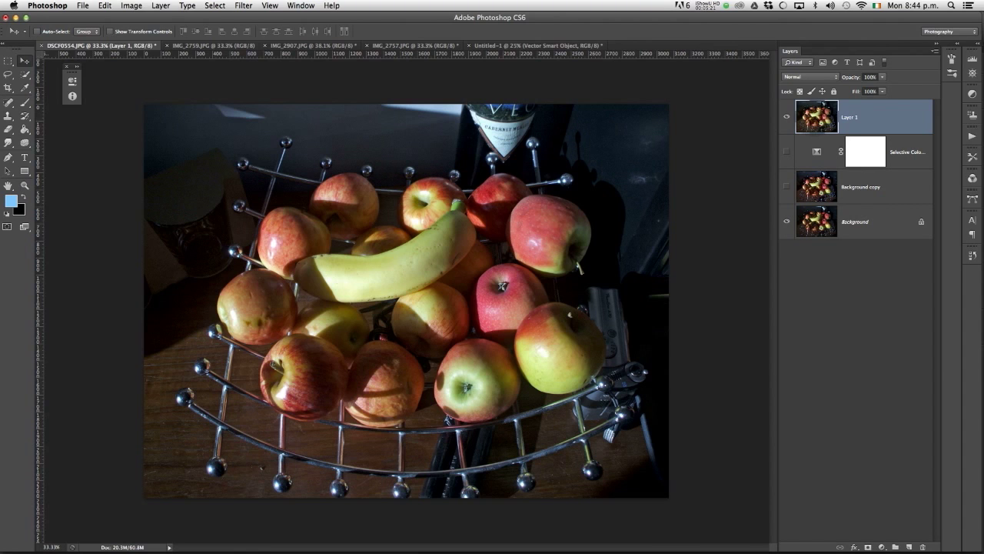
left_click(131, 5)
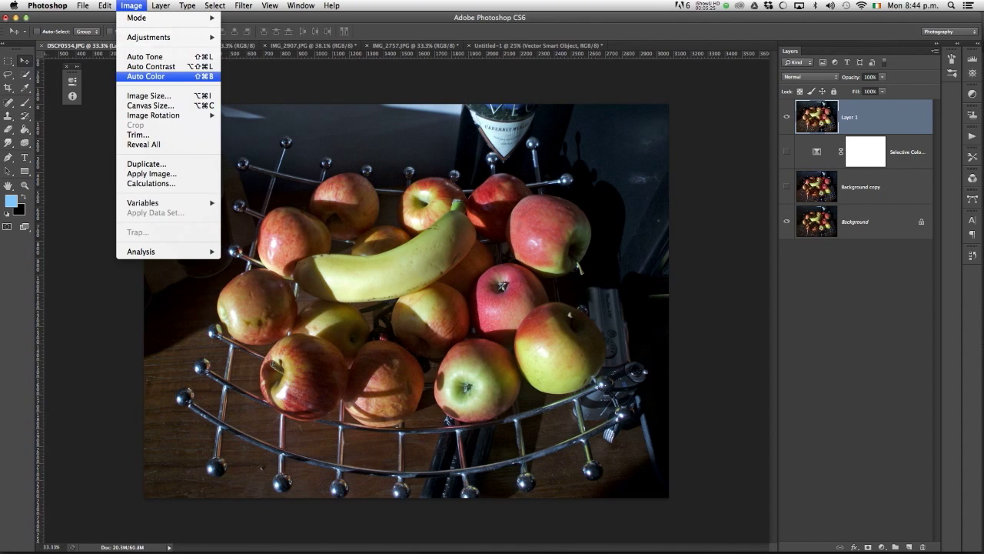
left_click(169, 78)
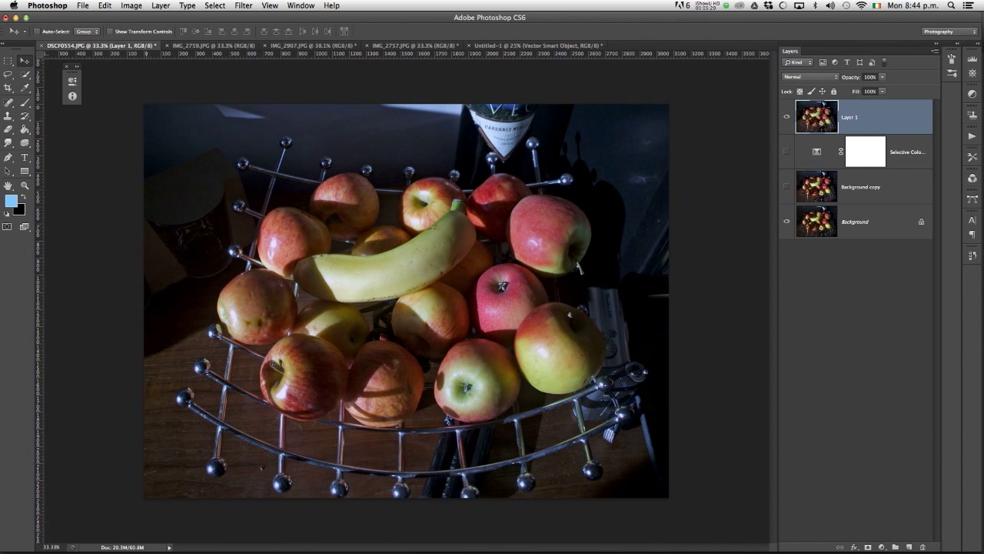
left_click(131, 6)
mouse_move(154, 37)
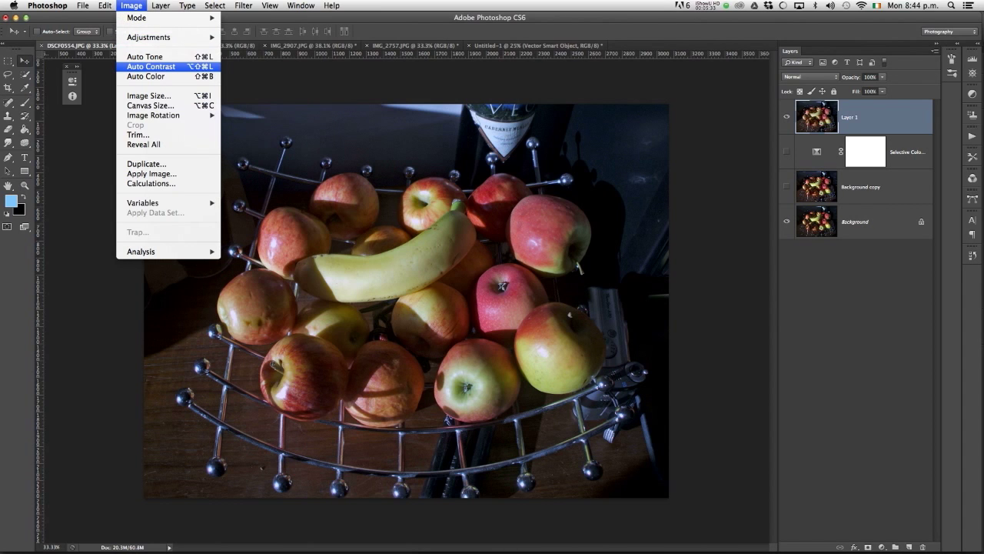
left_click(185, 67)
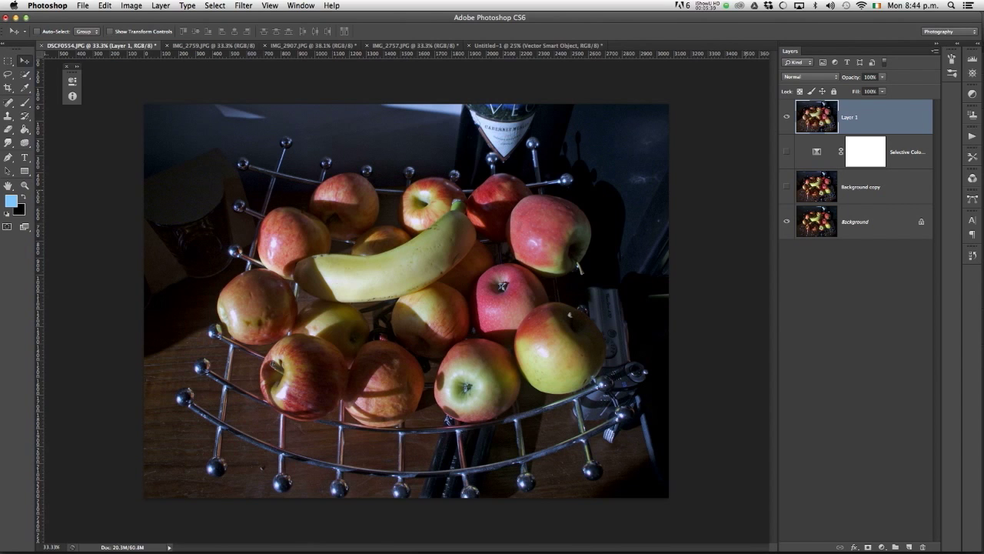
Compare the auto-corrected Layer 1 with the manual correction, leaving Layer 1 hidden and the Selective Color and Background copy layers shown.
left_click(785, 117)
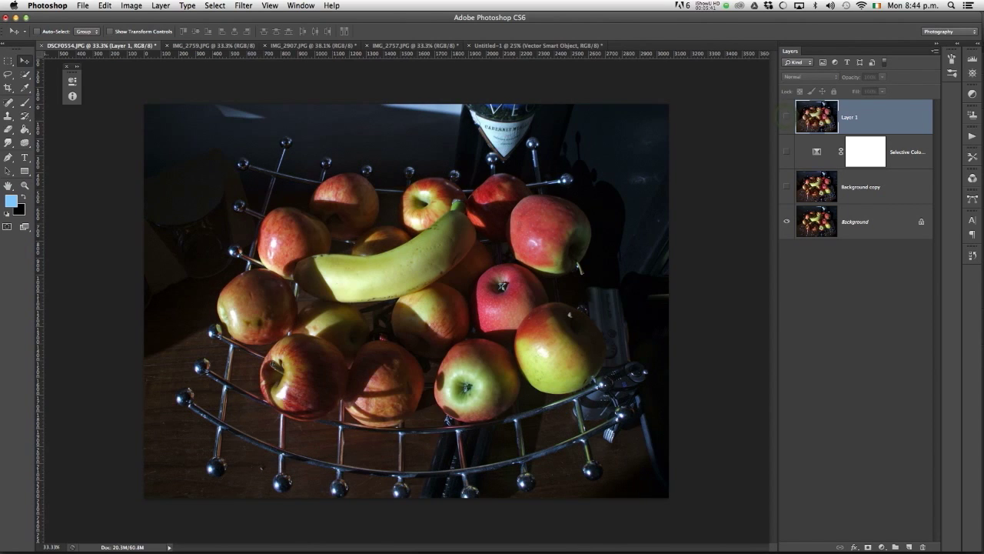
left_click(785, 186)
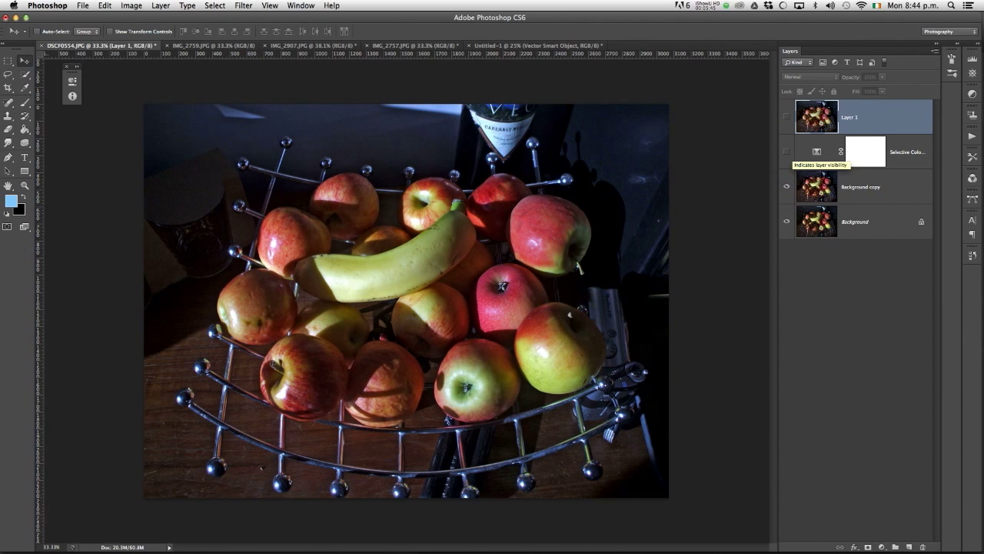
left_click(786, 151)
left_click(785, 116)
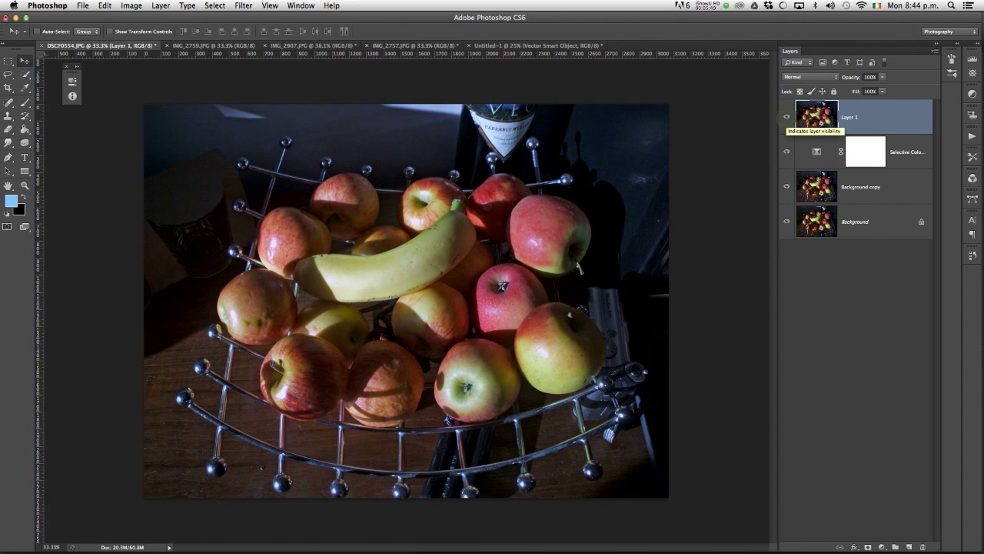
left_click(786, 117)
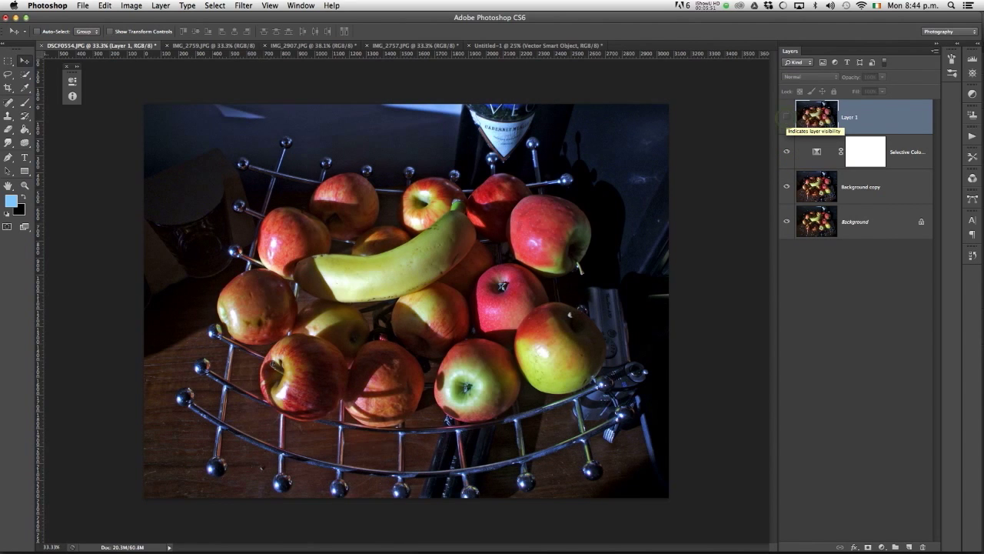
Open the Curves adjustment for the Background copy layer.
left_click(809, 192)
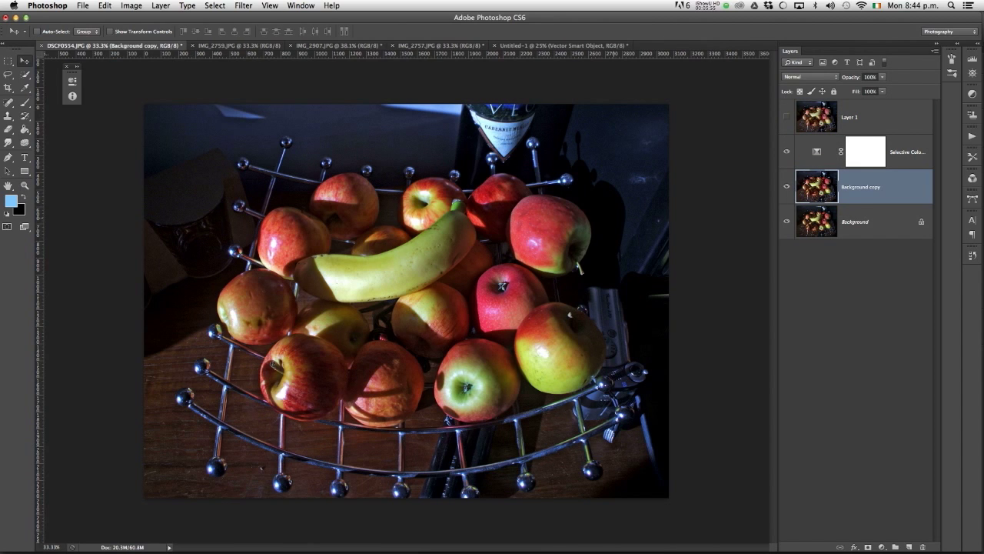
left_click(131, 6)
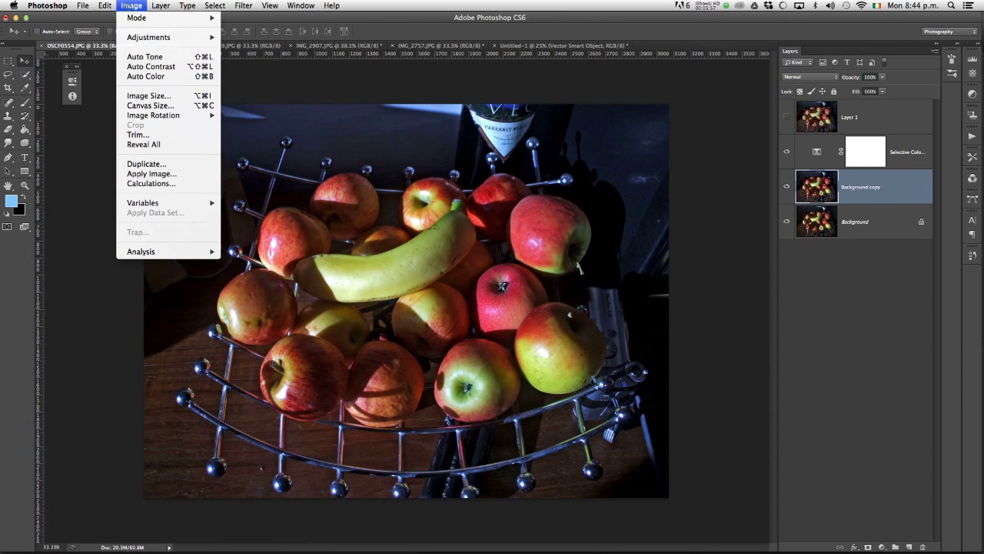
mouse_move(173, 37)
left_click(246, 57)
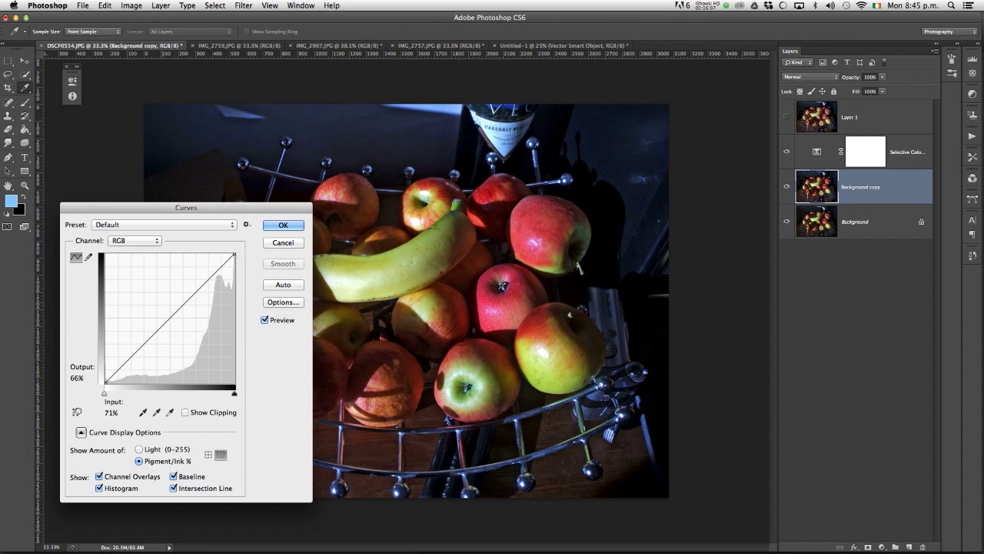
Try an S-shaped RGB curve through input 65, output 75 and input 36, output 26, reset it, and try the coarser curve grid.
mouse_move(194, 293)
left_mouse_down()
mouse_move(193, 261)
mouse_move(190, 286)
left_mouse_up()
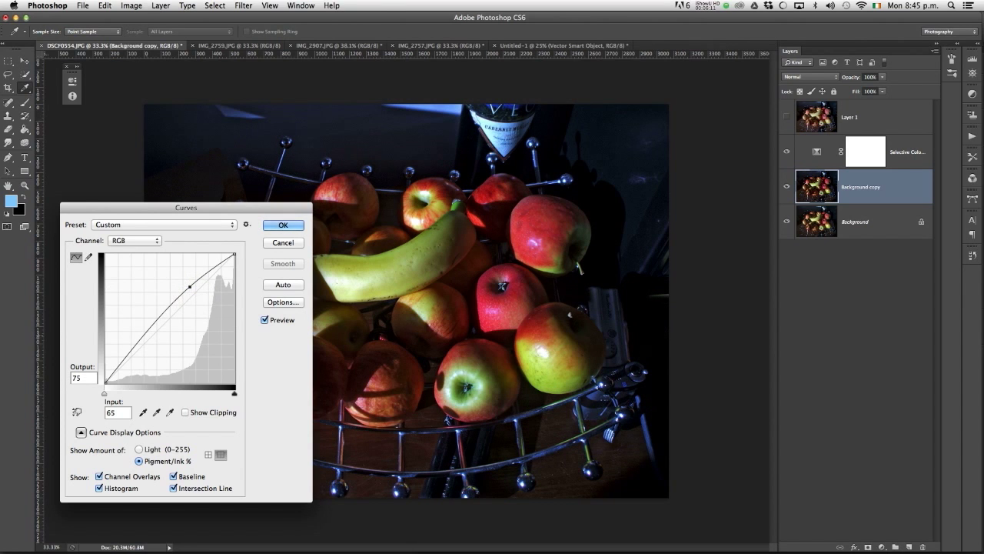
left_click_drag(141, 339, 153, 349)
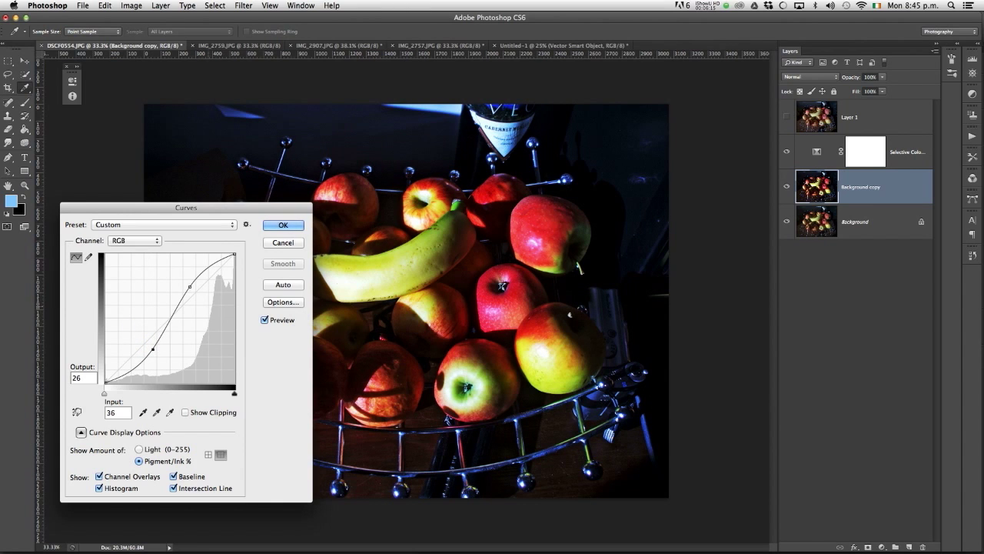
key("alt")
left_click(287, 244, "alt")
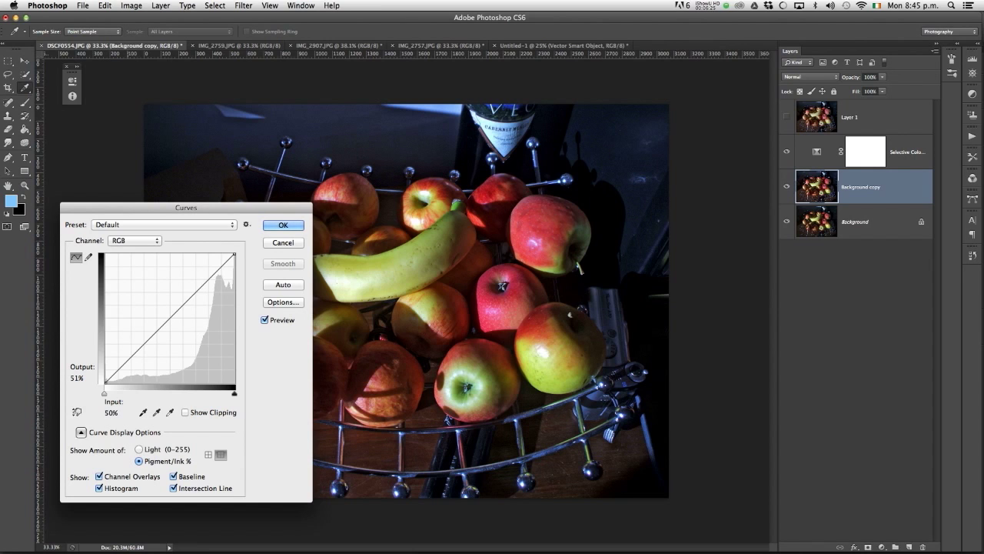
left_click(209, 455)
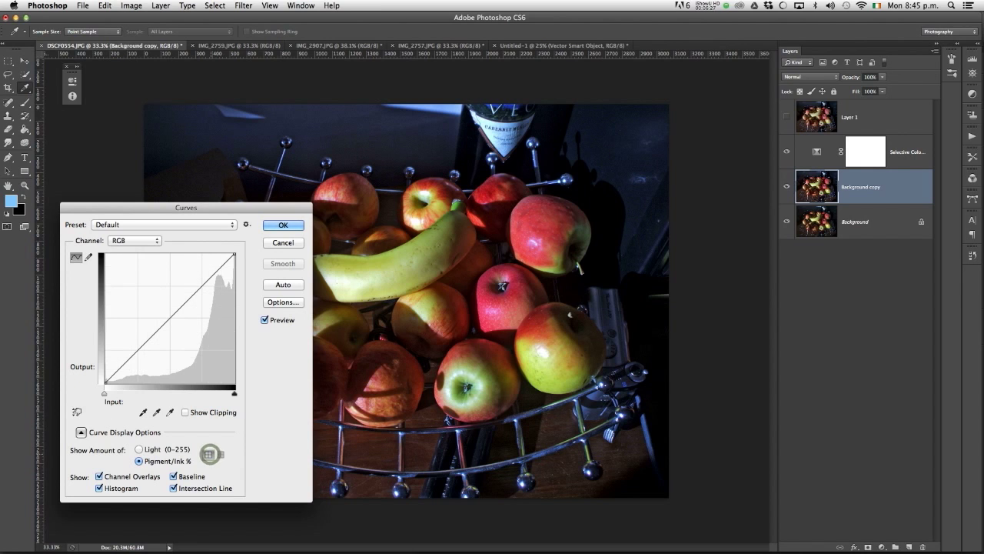
left_click(221, 454)
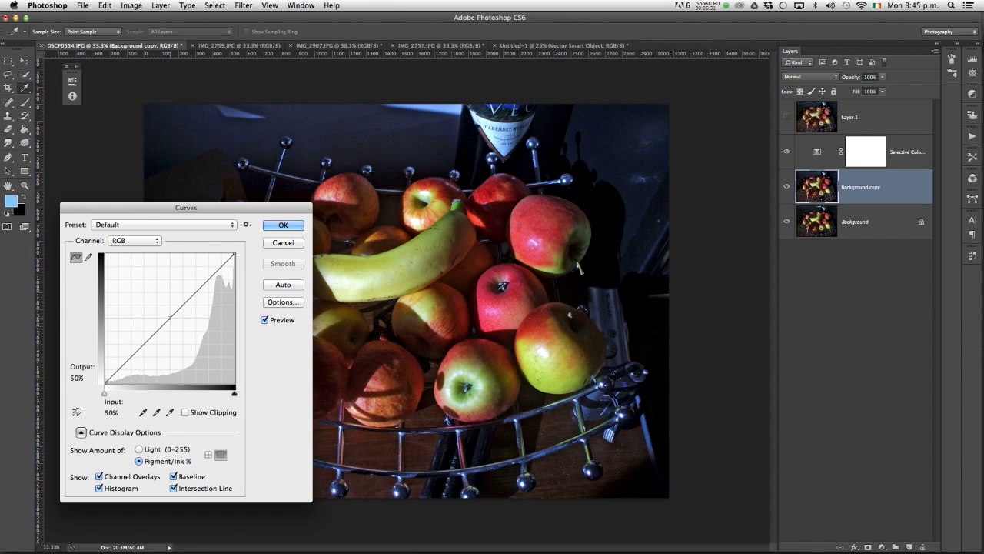
Brighten the Background copy by bending the RGB curve's midpoint to input 50, output 40, check it against the unadjusted preview, and apply it.
left_click(170, 322)
left_click_drag(170, 324, 170, 332)
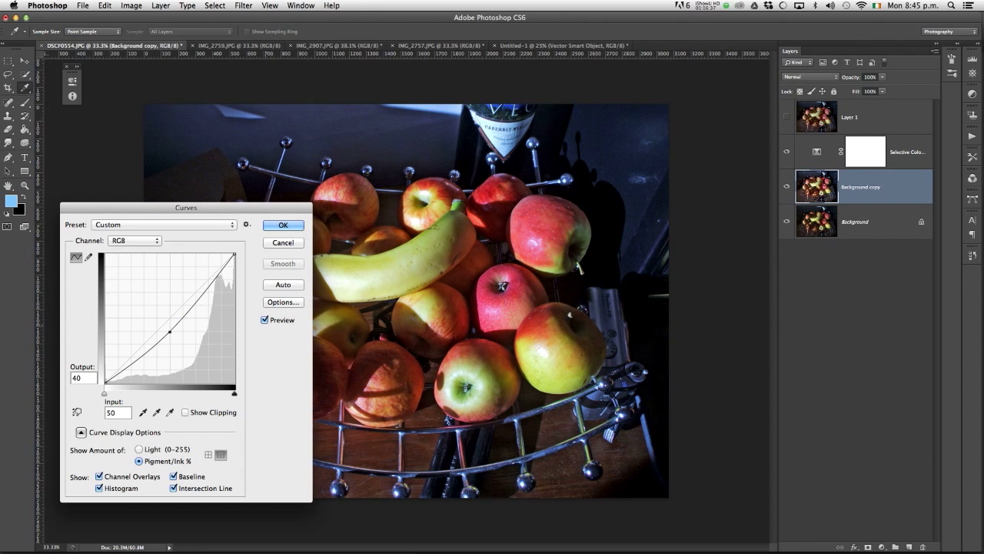
left_click(282, 320)
left_click(282, 320)
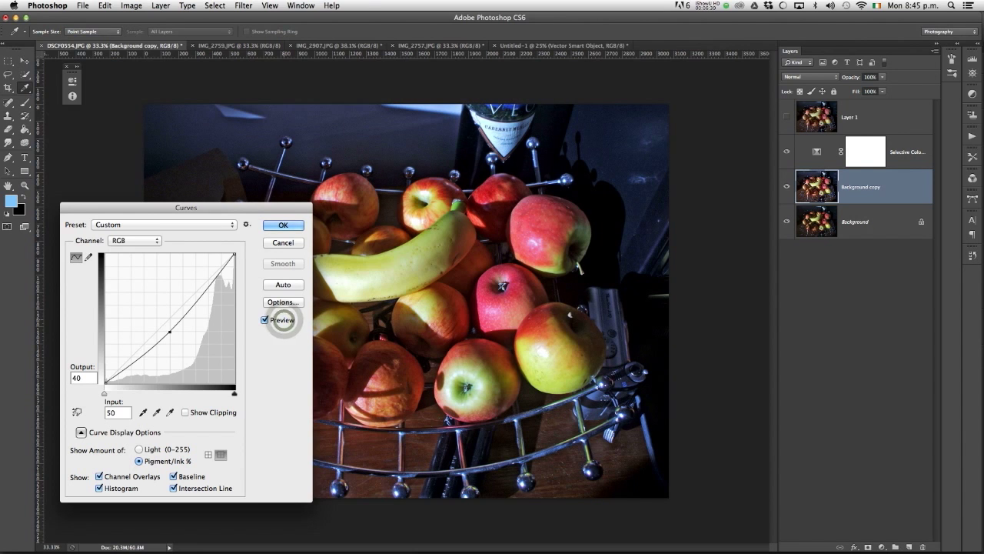
left_click(282, 320)
left_click(282, 320)
left_click(283, 224)
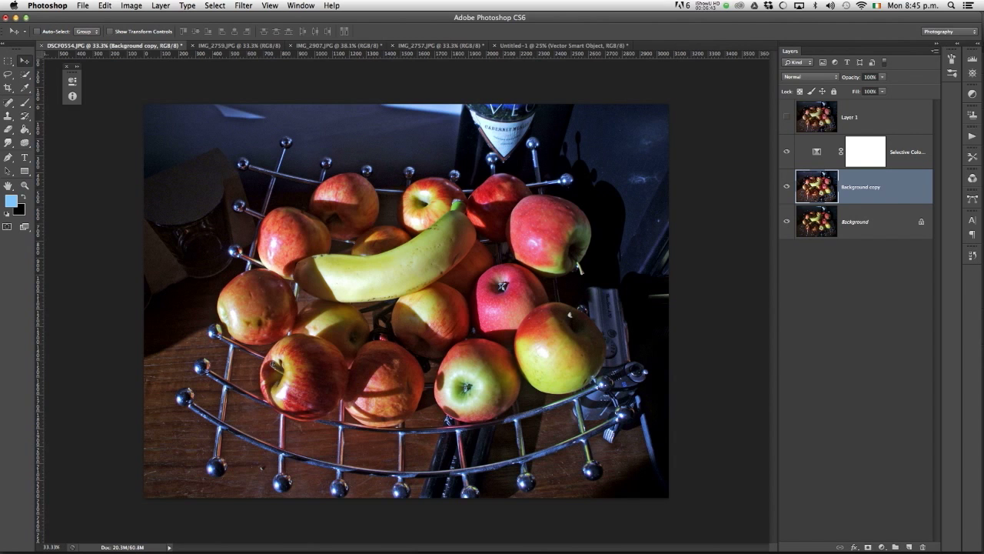
Compare the corrected photo with the original Background by toggling the visibility of the correction layers.
left_click(787, 187)
left_click(786, 187)
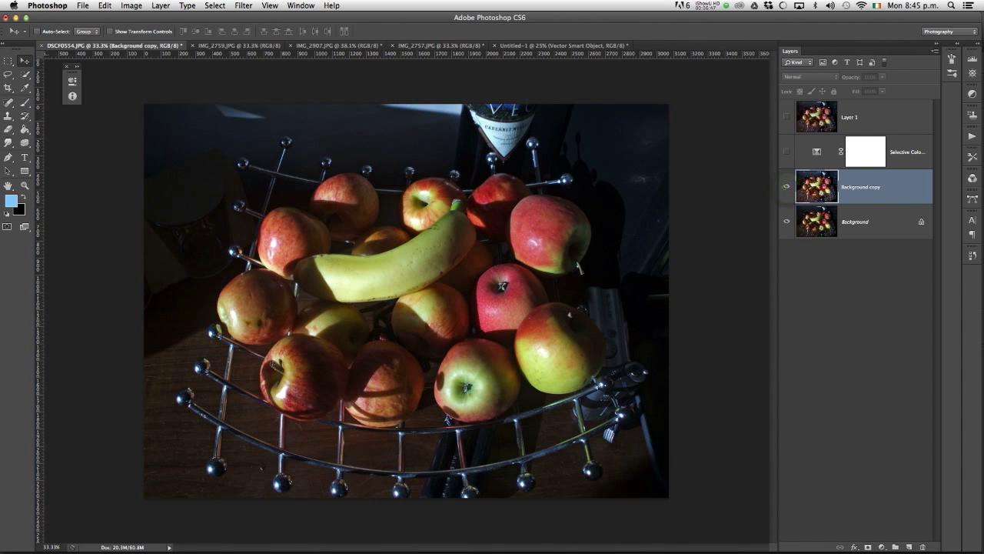
left_click(786, 187)
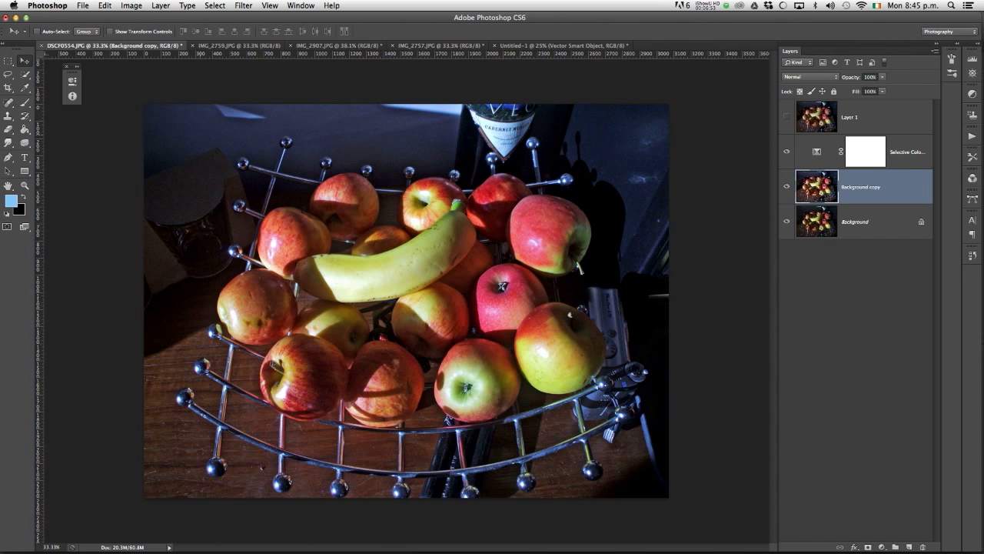
Remove the light streak on the dark wall in the photo's upper-left area using a content-aware Spot Healing Brush at size 70.
key("j")
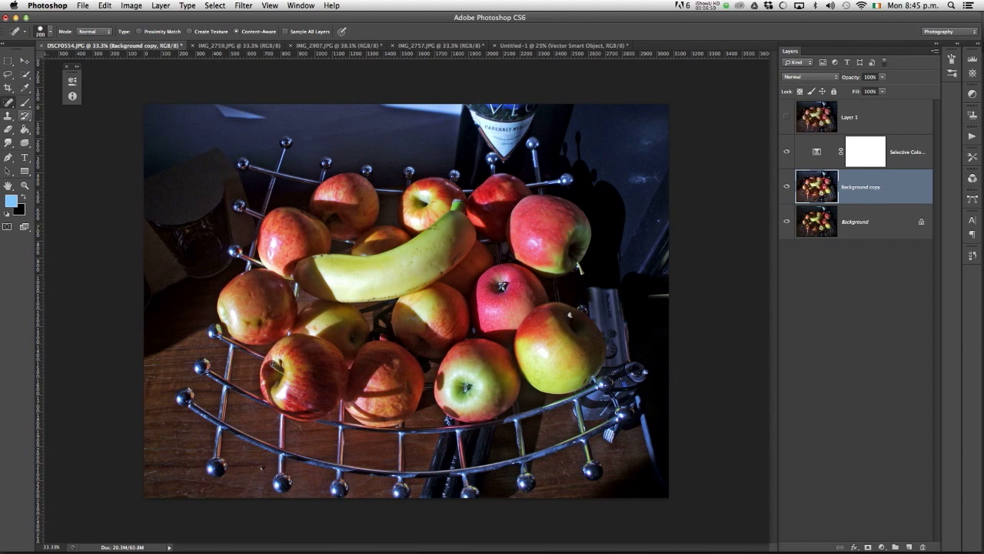
key("shift+j")
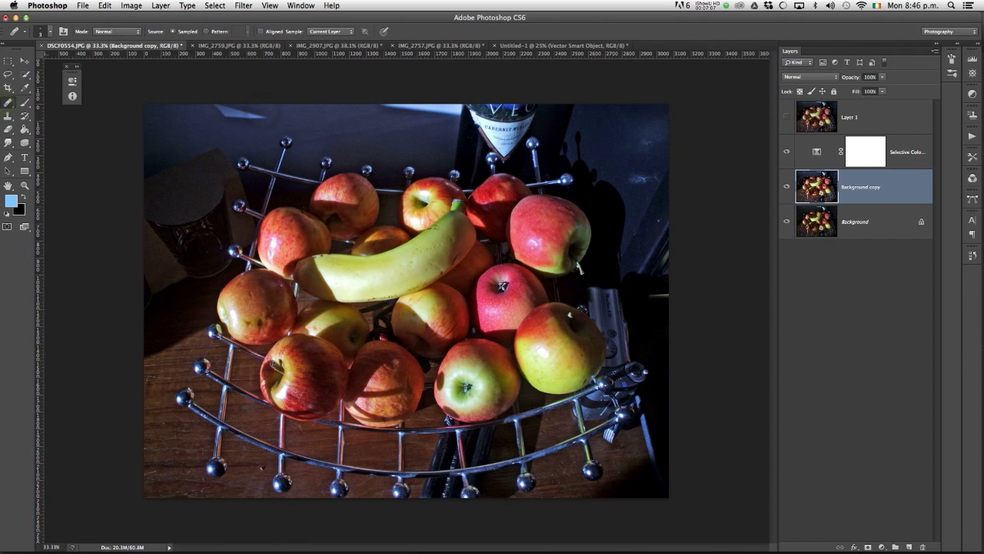
right_click(8, 103)
left_click(63, 99)
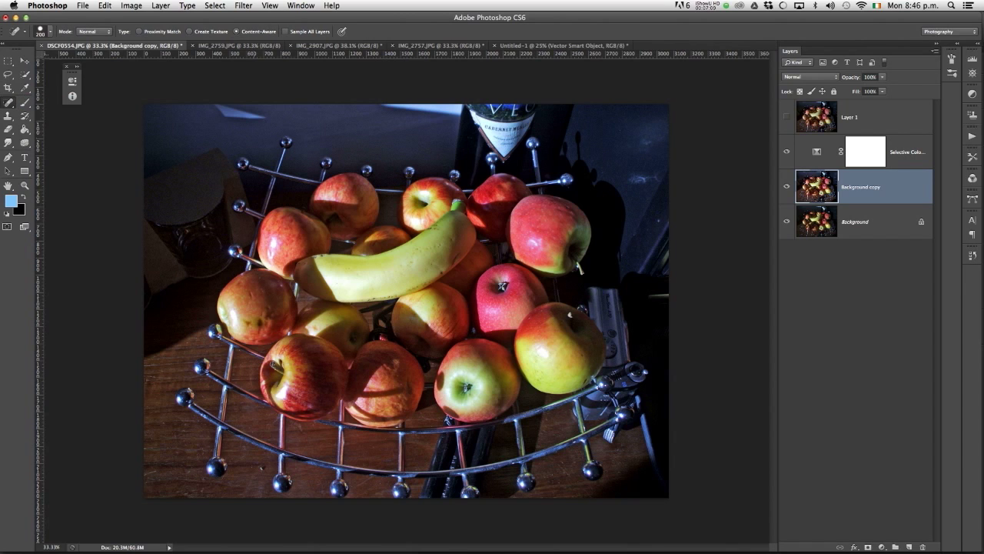
key("bracketleft")
key("bracketleft")
key("bracketleft")
key("bracketleft")
key("bracketleft")
key("bracketleft")
key("bracketright")
key("bracketright")
mouse_move(266, 117)
left_mouse_down()
mouse_move(217, 110)
mouse_move(227, 114)
left_mouse_up()
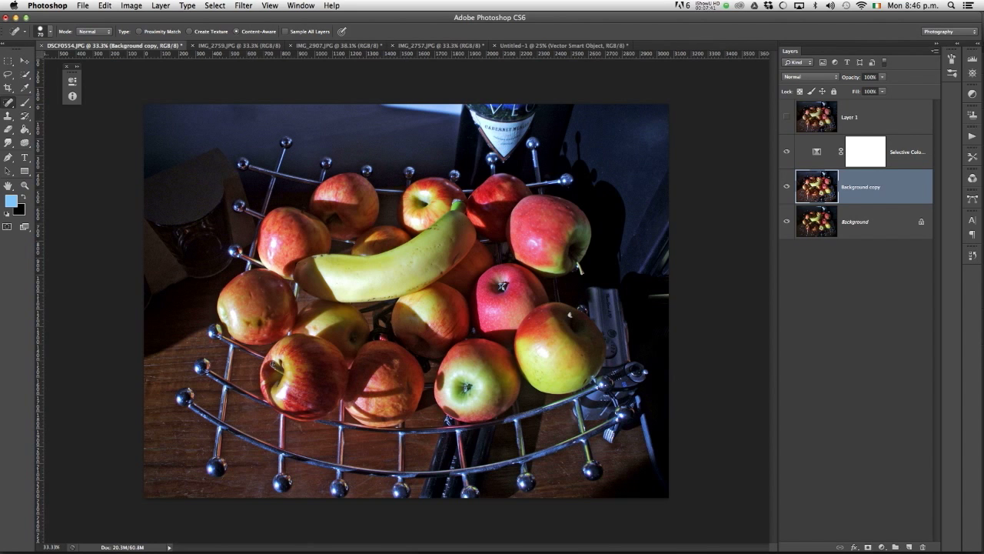
Compare the retouched manual correction with the auto-corrected Layer 1 by toggling Layer 1's visibility.
left_click(785, 116)
left_click(786, 116)
left_click(785, 116)
left_click(786, 116)
left_click_drag(786, 116, 786, 150)
Try Levels on the Background copy with midtones at 0.91 and the white input at 235, and discard the adjustment.
key("ctrl+l")
mouse_move(872, 353)
left_mouse_down()
mouse_move(842, 353)
mouse_move(873, 353)
left_mouse_up()
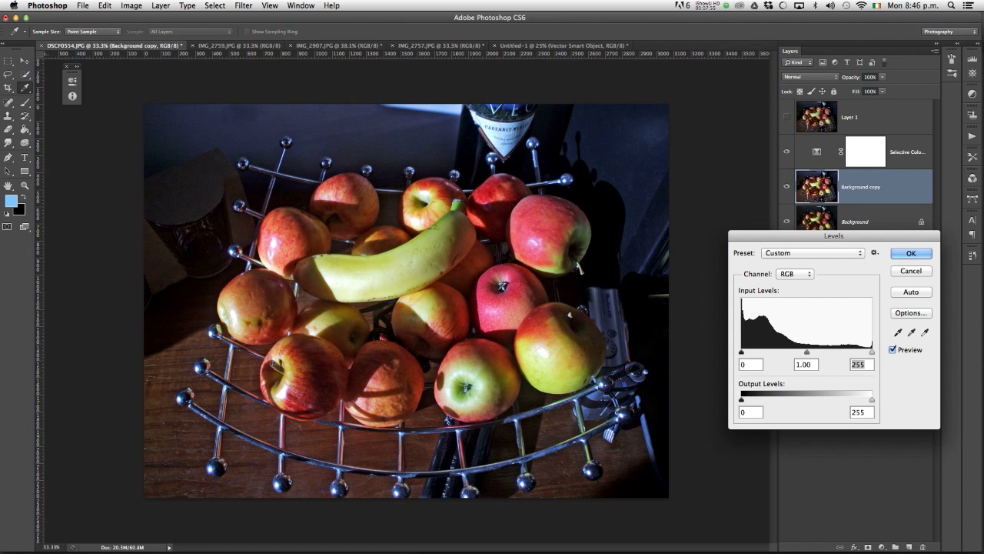
mouse_move(806, 353)
left_mouse_down()
mouse_move(797, 353)
mouse_move(810, 353)
left_mouse_up()
mouse_move(742, 353)
left_mouse_down()
mouse_move(754, 353)
mouse_move(742, 353)
left_mouse_up()
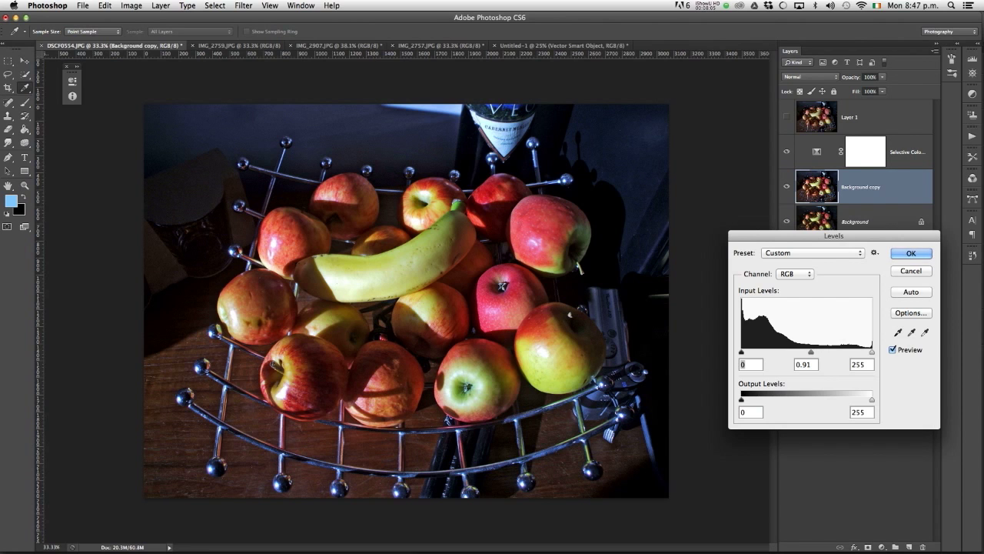
left_click_drag(872, 353, 861, 353)
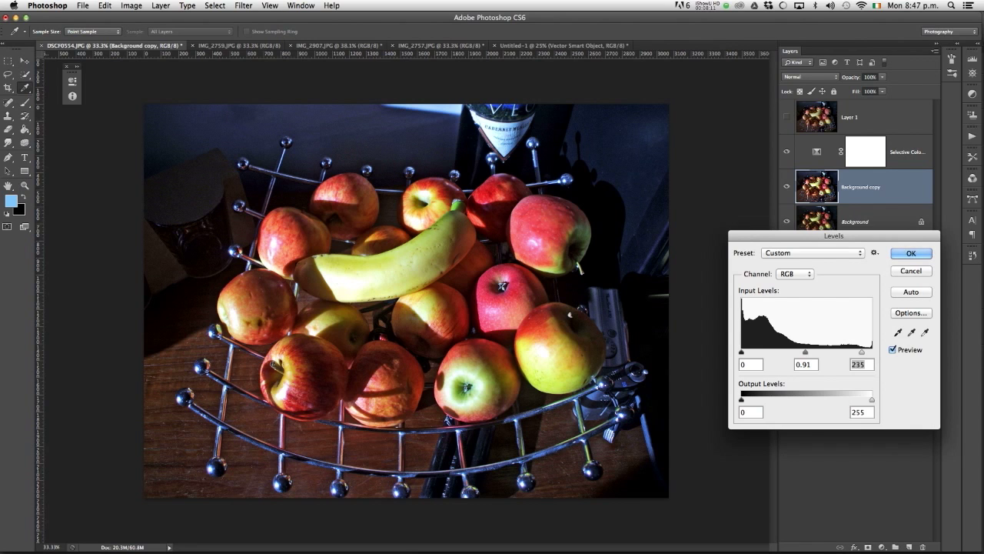
left_click(862, 352)
mouse_move(872, 399)
left_mouse_down()
mouse_move(838, 400)
mouse_move(872, 400)
left_mouse_up()
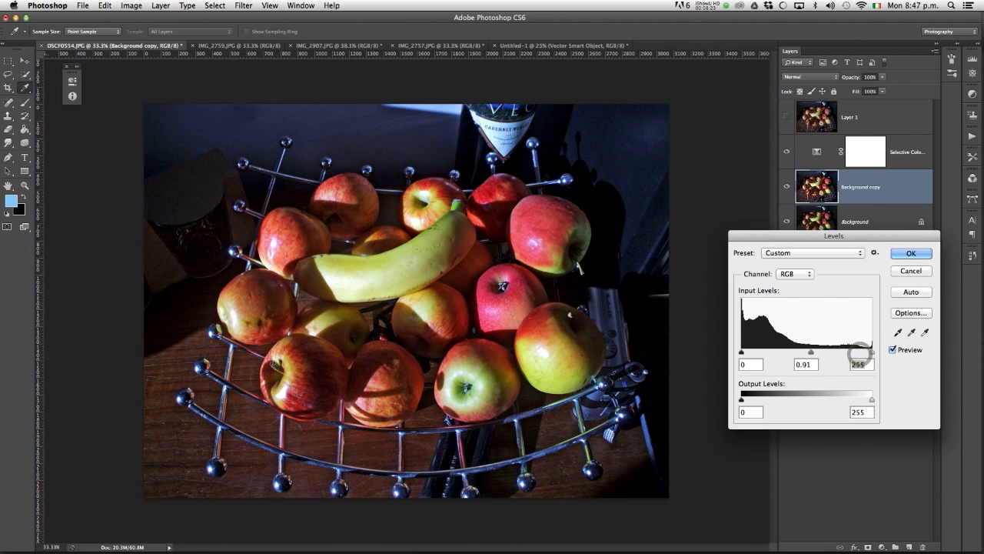
left_click(911, 271)
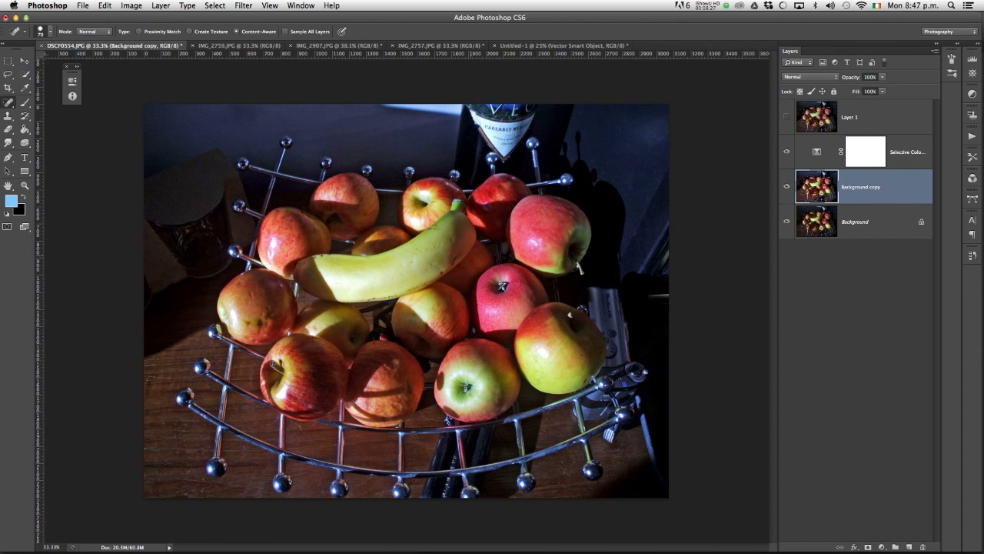
left_click(82, 6)
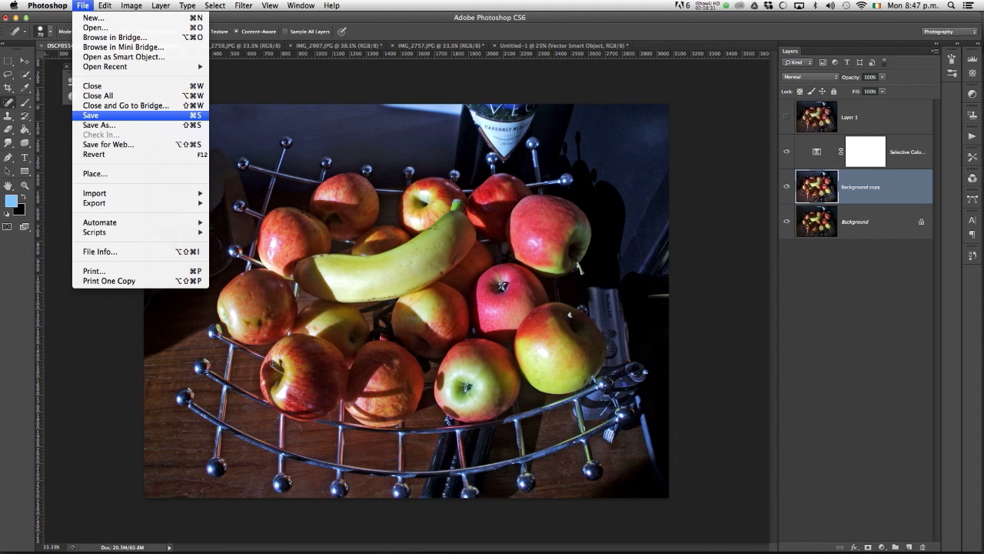
left_click(254, 94)
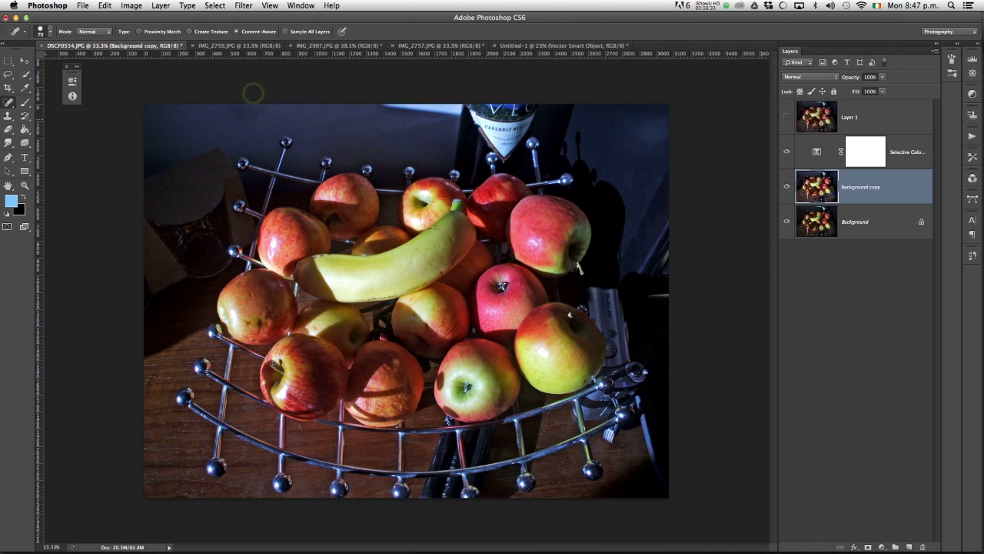